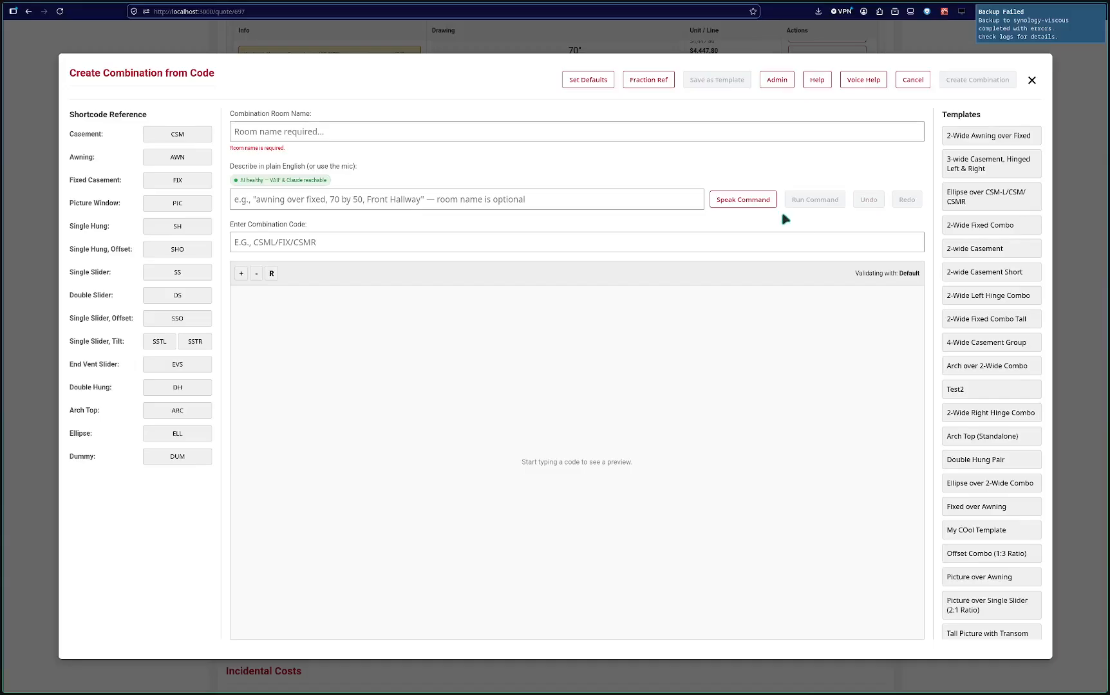
Define by voice a Bathroom combination of two side-by-side fixed casements, 70 by 70, with the first window's width set to 40.
click(748, 205)
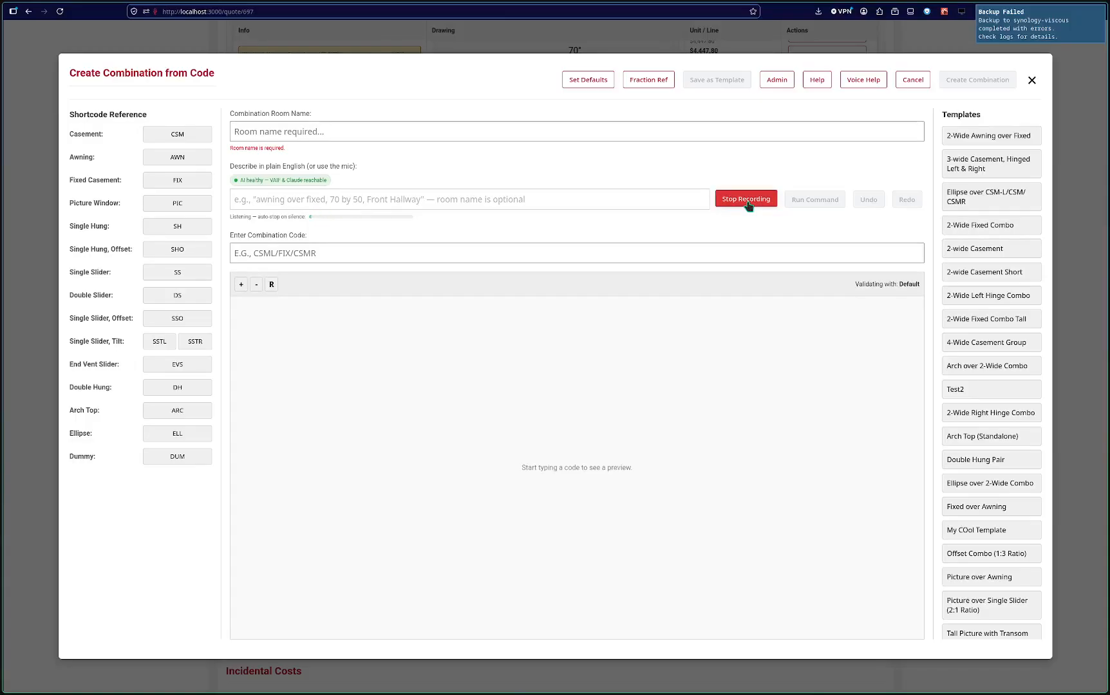
click(747, 201)
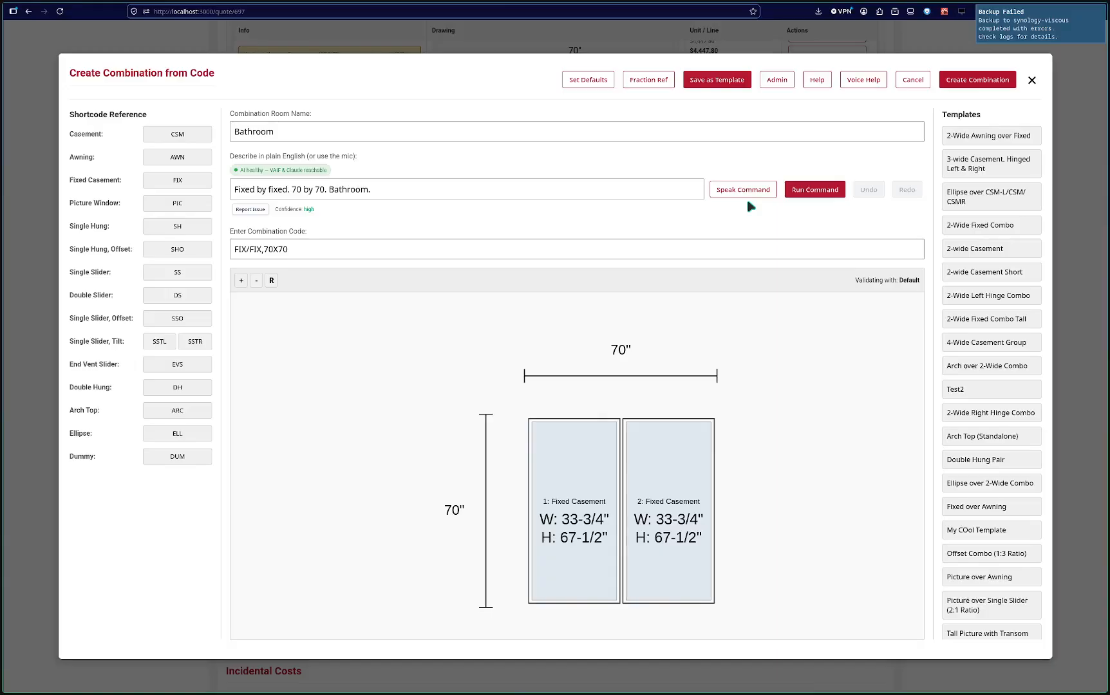
click(735, 189)
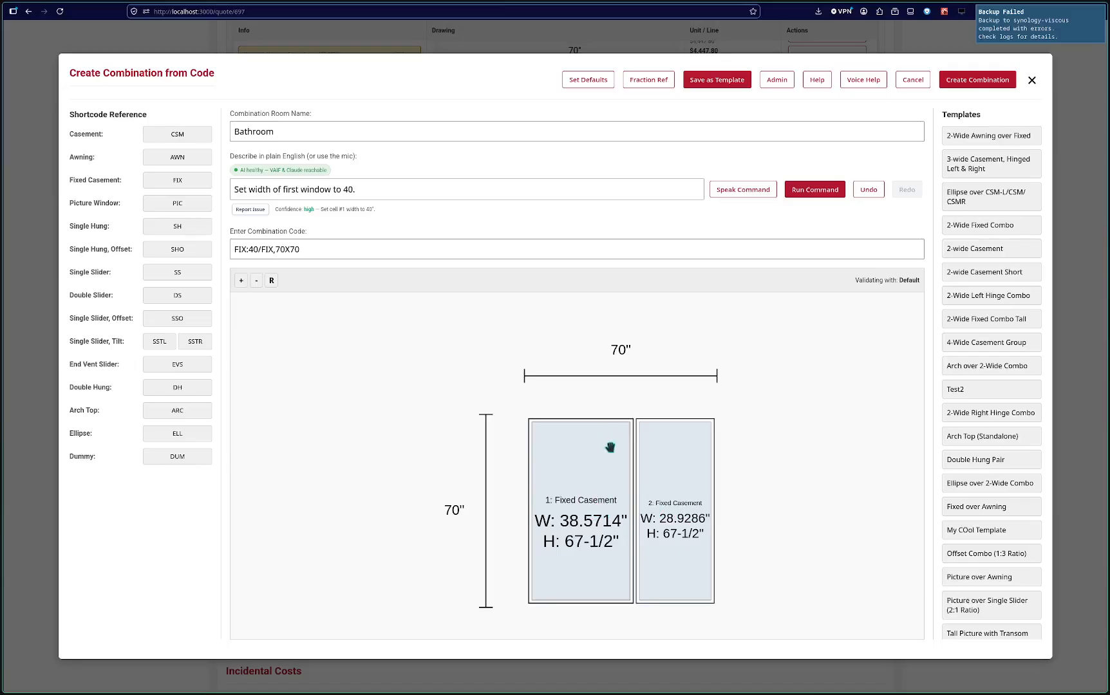
Add a picture window as the top row by voice command and set its height to 10.
click(745, 192)
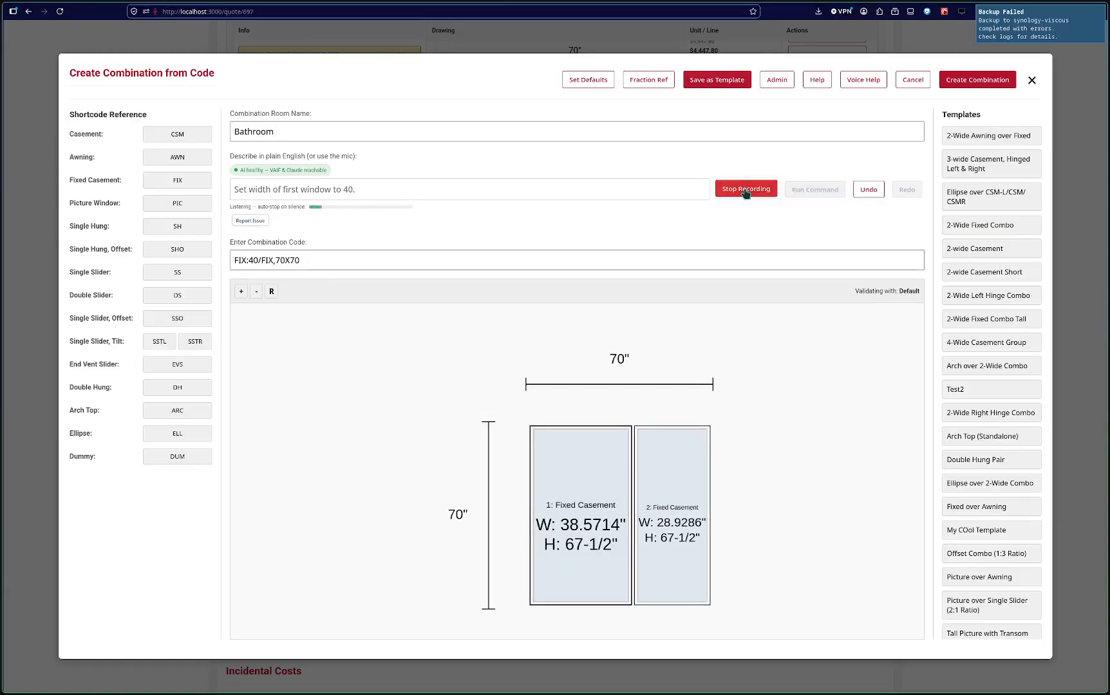
click(745, 190)
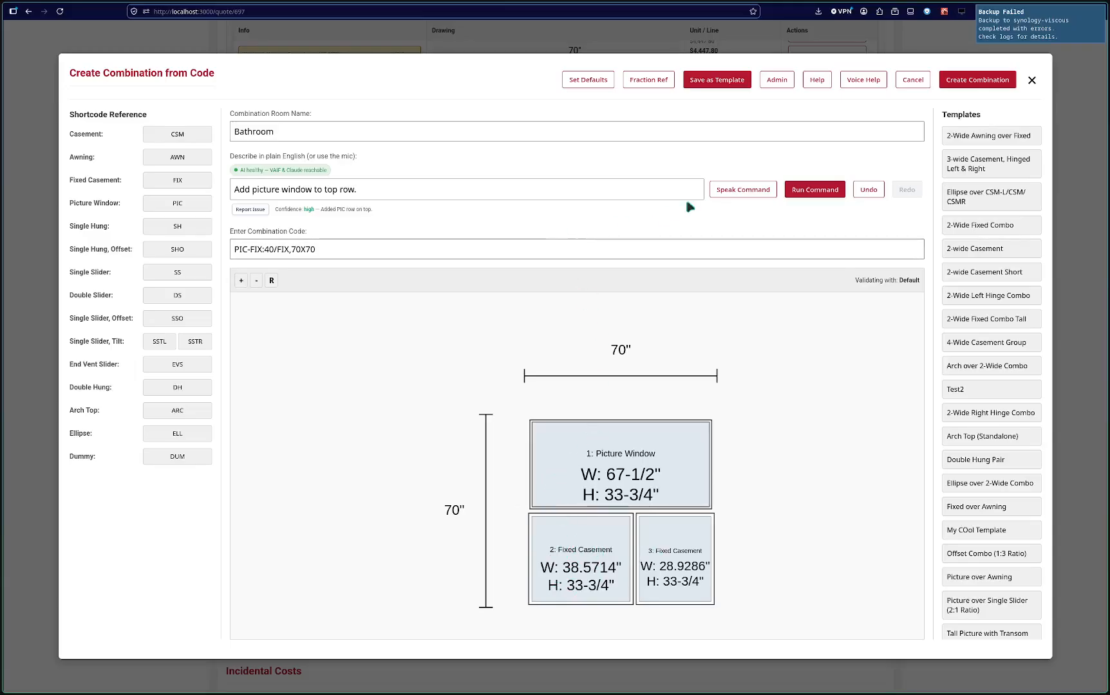
click(742, 189)
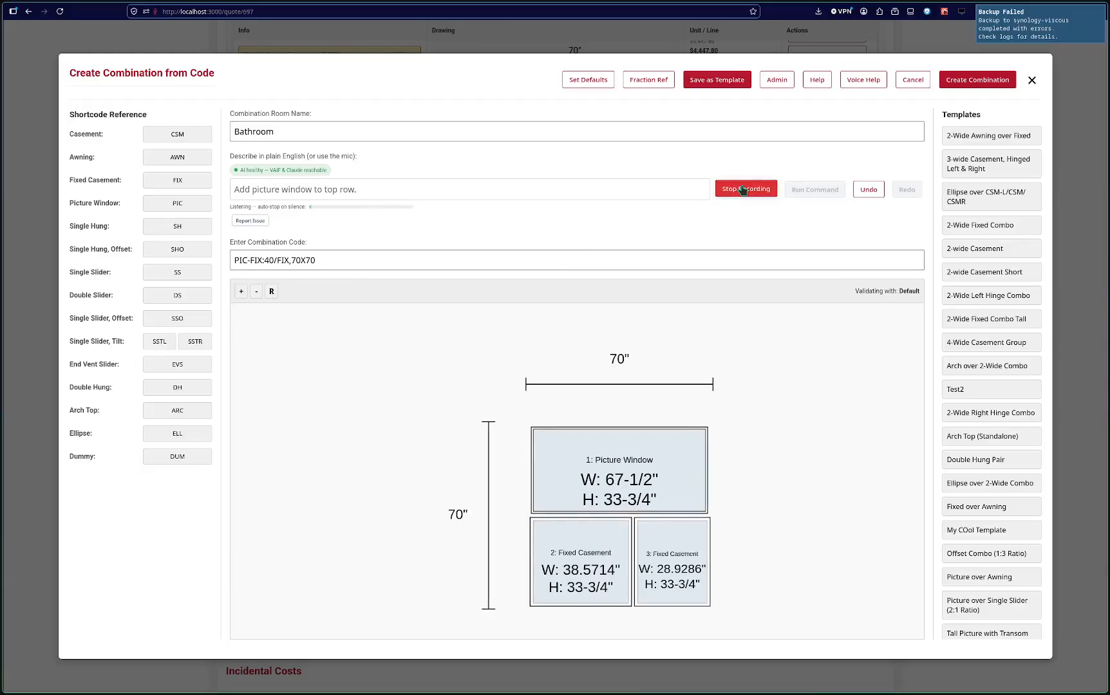
click(744, 189)
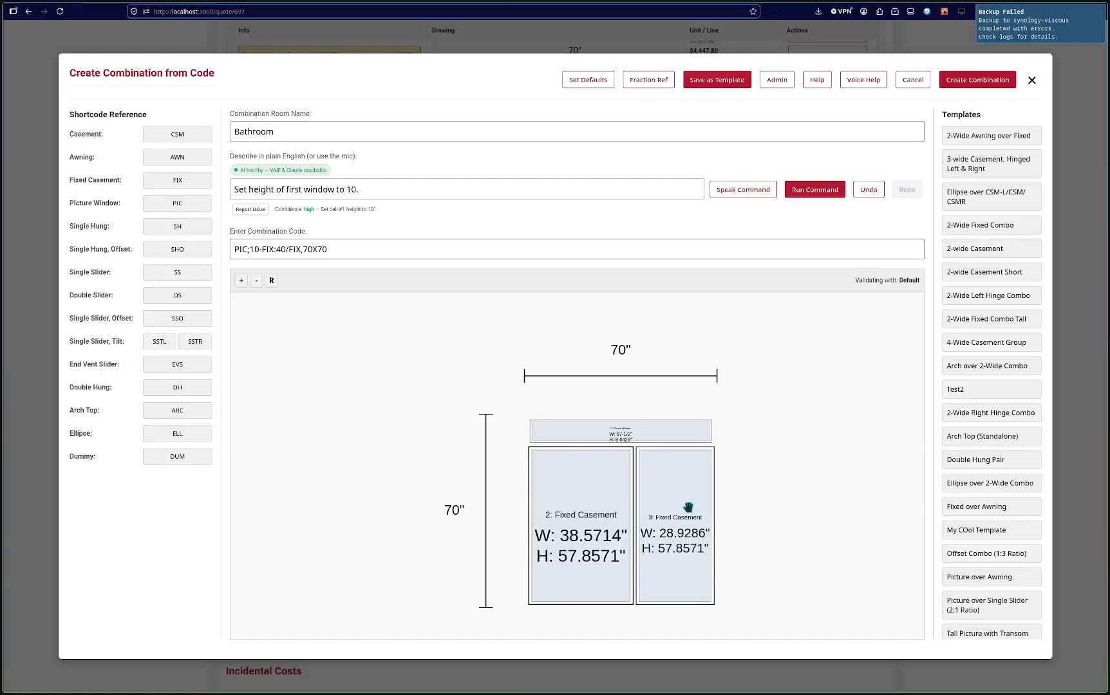
Set the overall combination height to 65 and 7 eighths and the width to 105 by voice command.
click(748, 197)
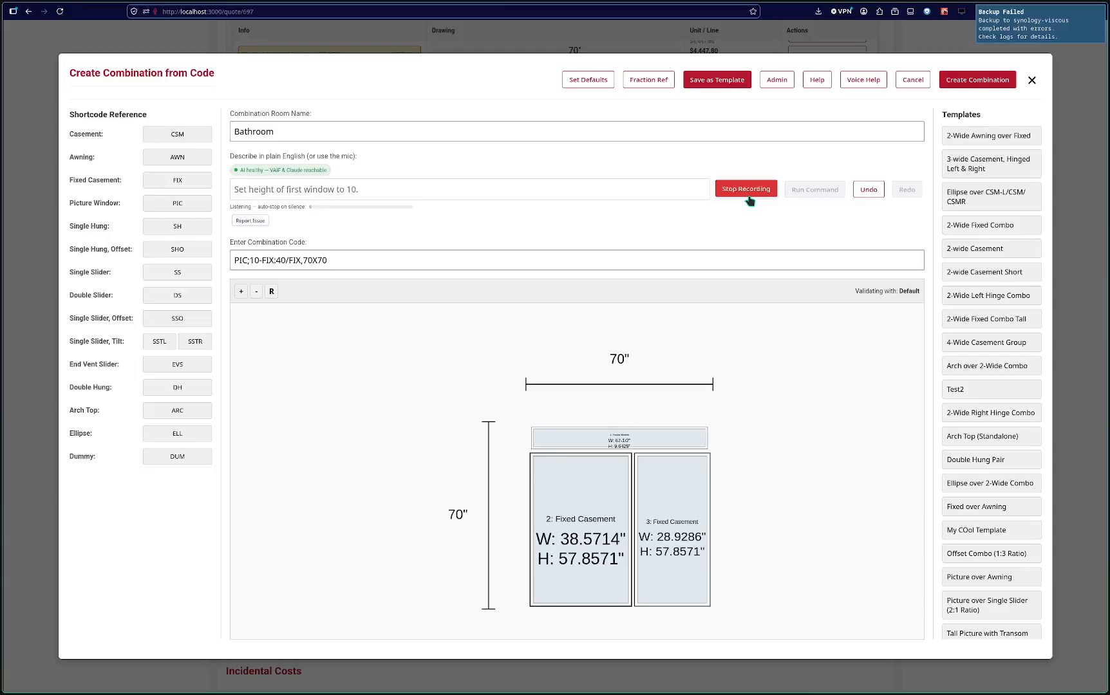
click(749, 200)
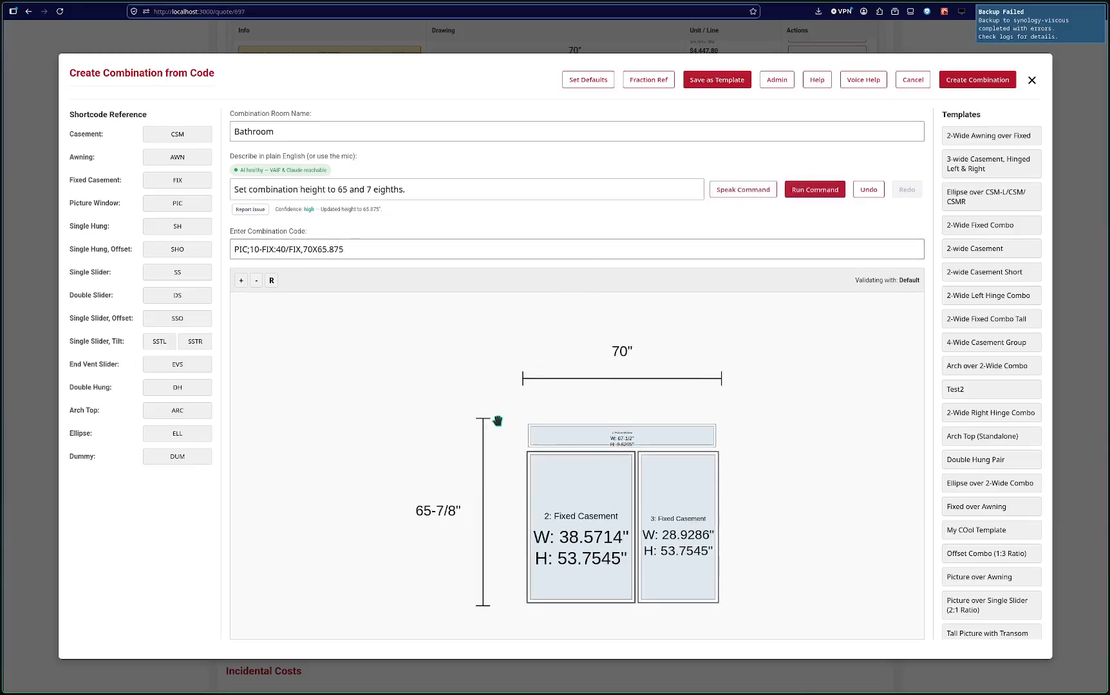
click(741, 193)
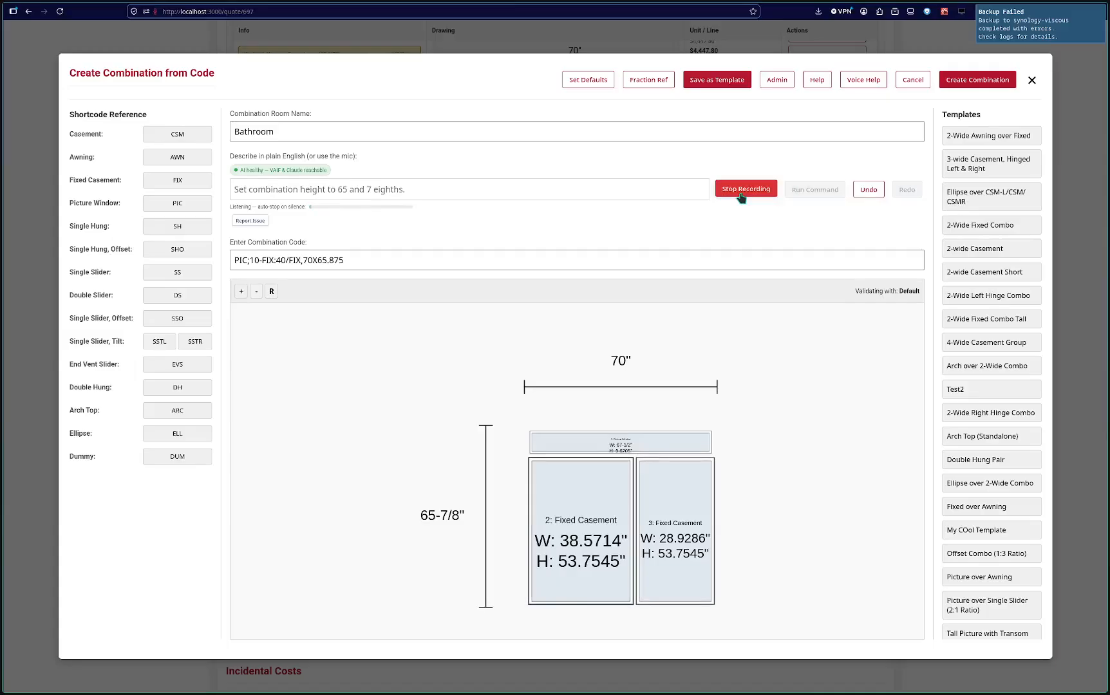
click(742, 195)
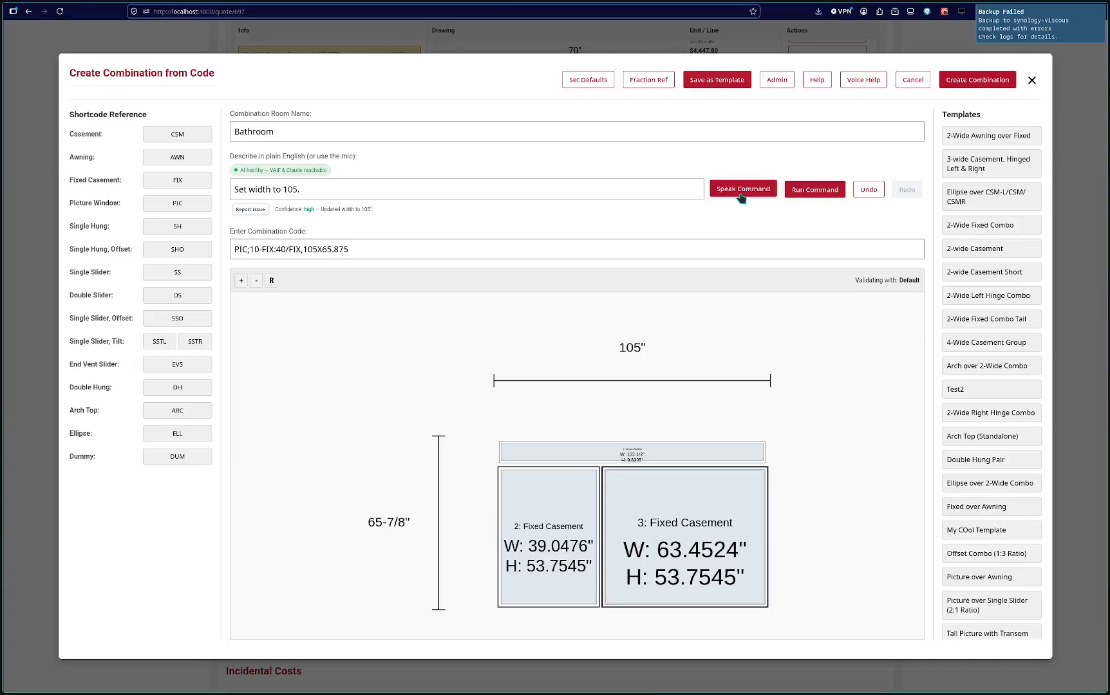
Set Brickmold Affects Dimensions to No in the combination defaults and save them.
click(589, 80)
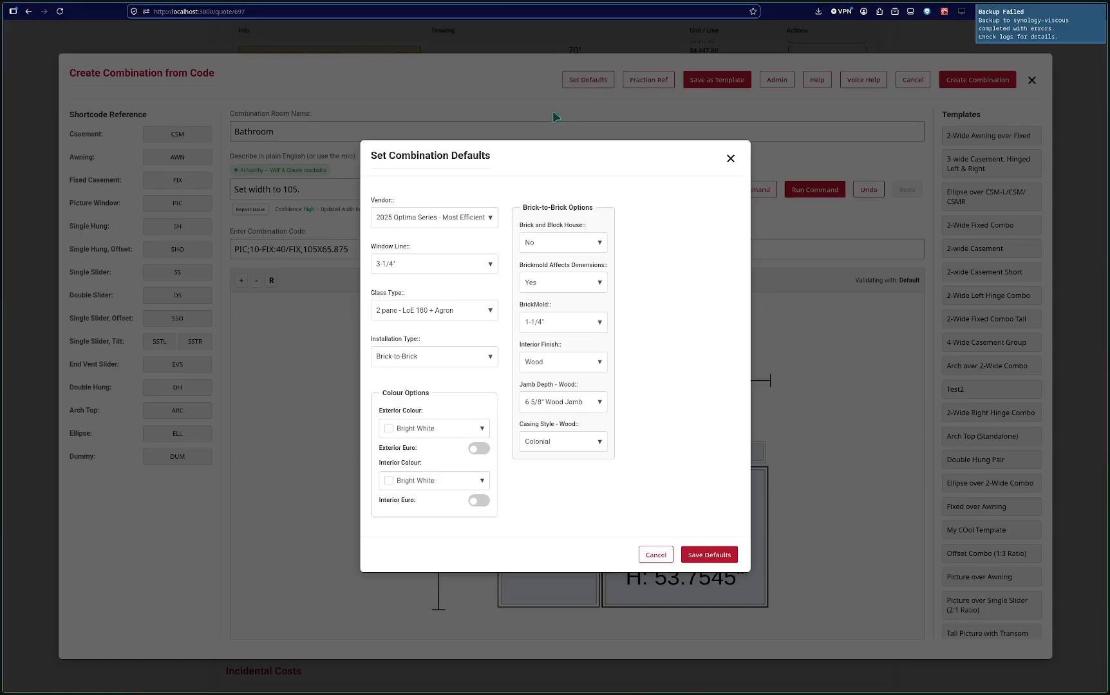
click(562, 289)
click(549, 330)
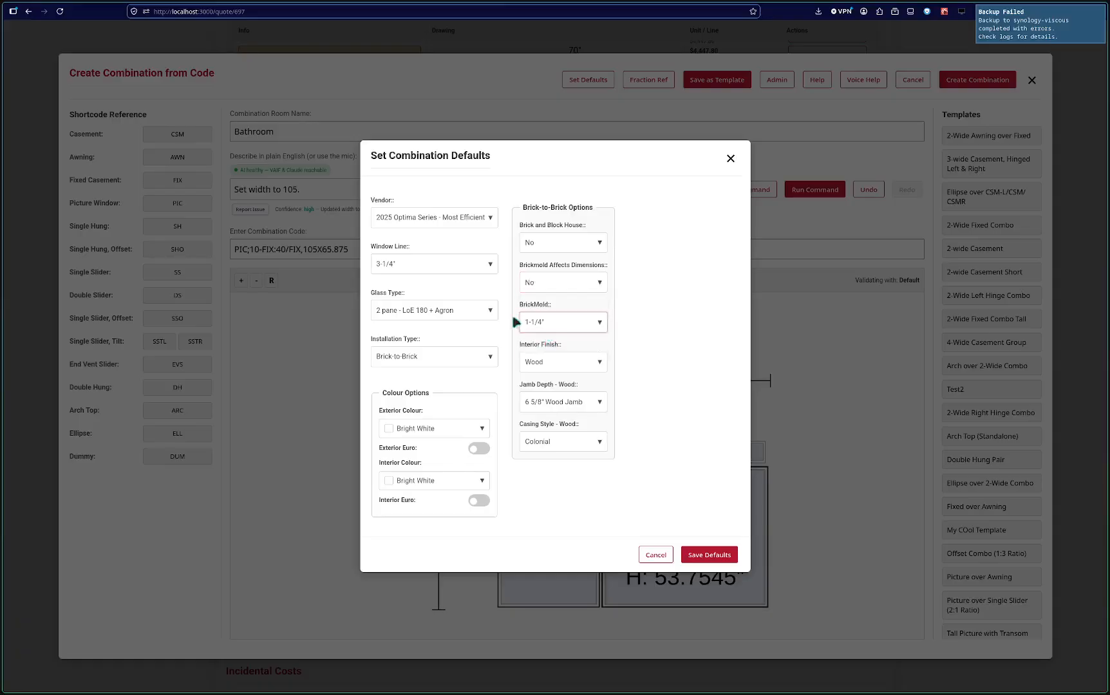
click(708, 558)
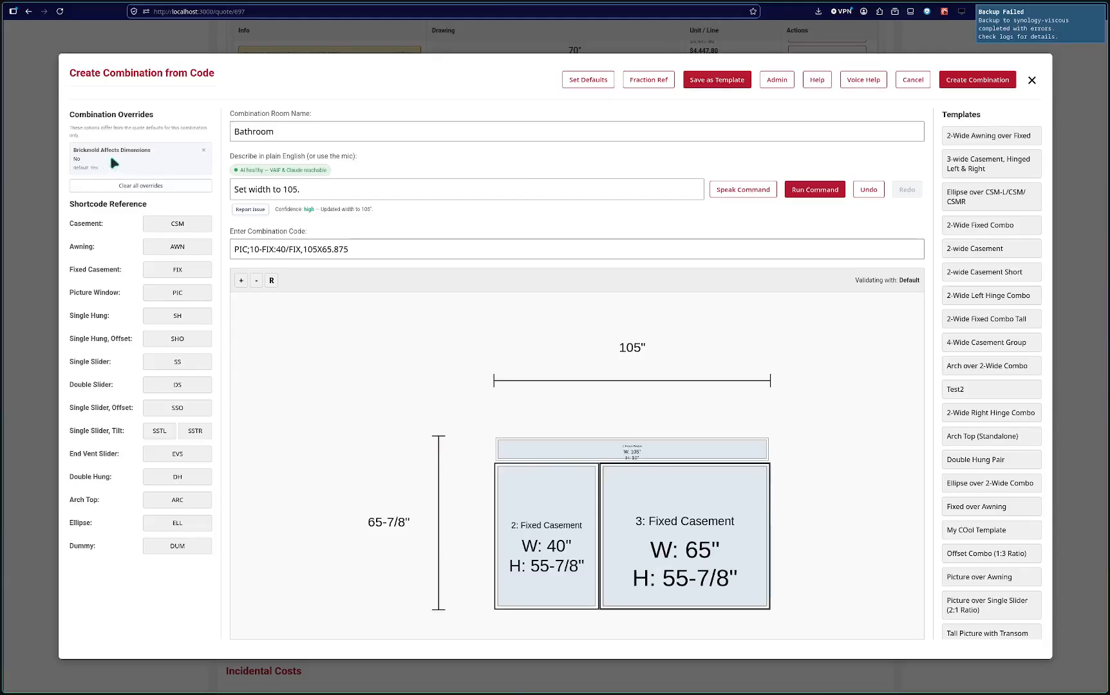
Set the combination's default installation type to Retrofit, save it, and create the Bathroom combination.
click(599, 81)
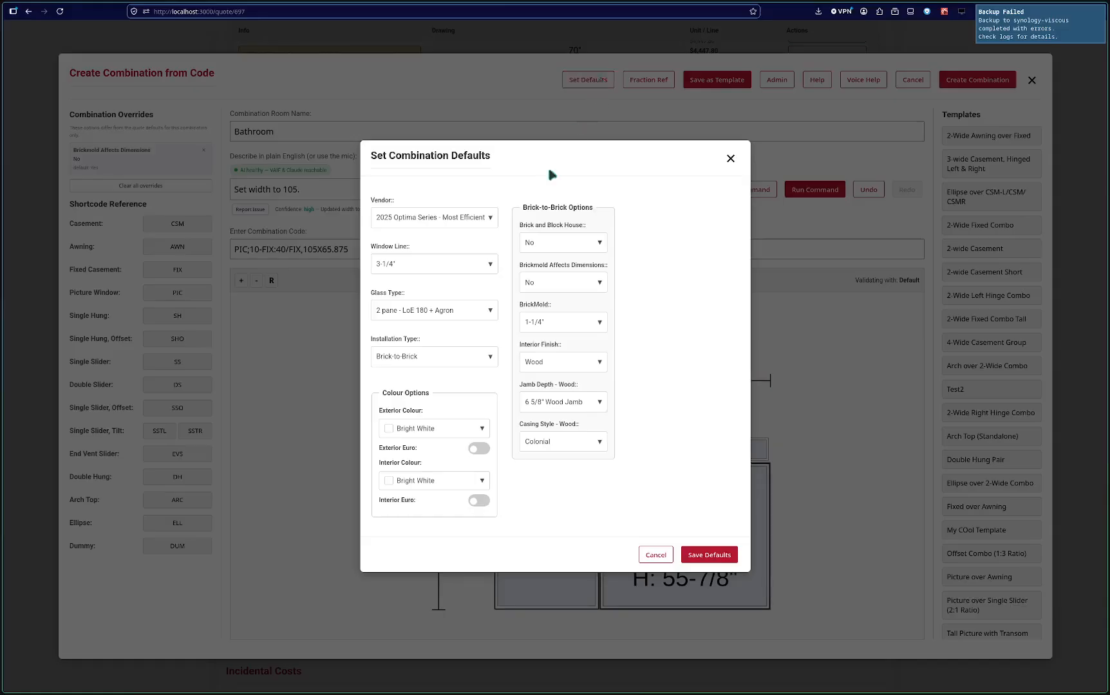
click(455, 358)
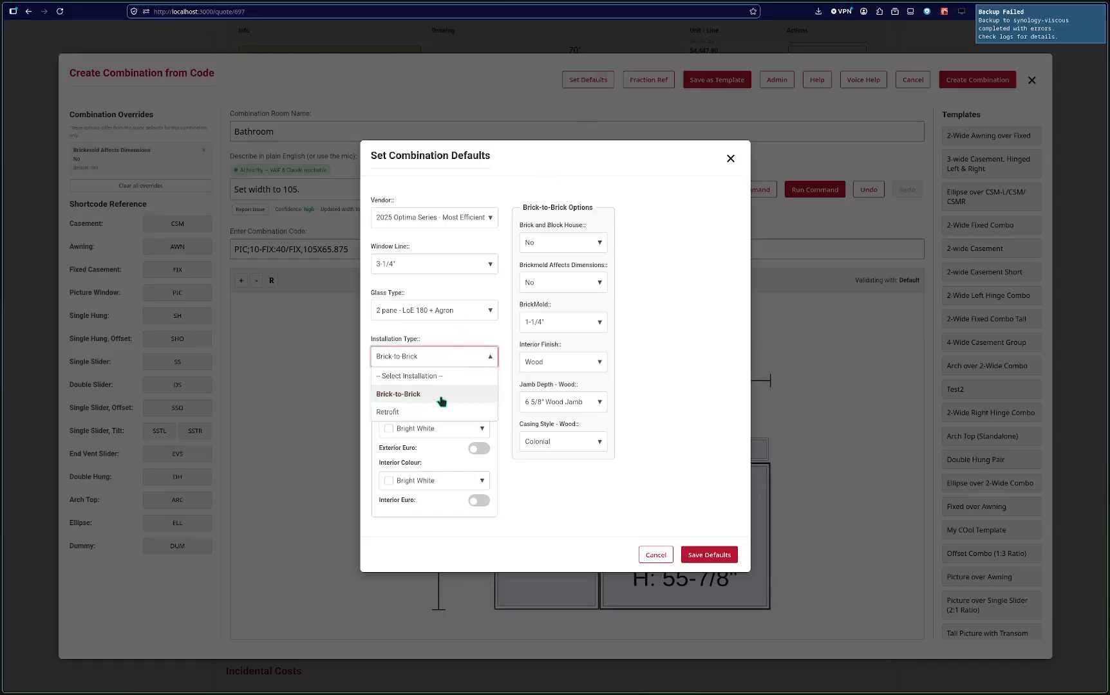
click(437, 415)
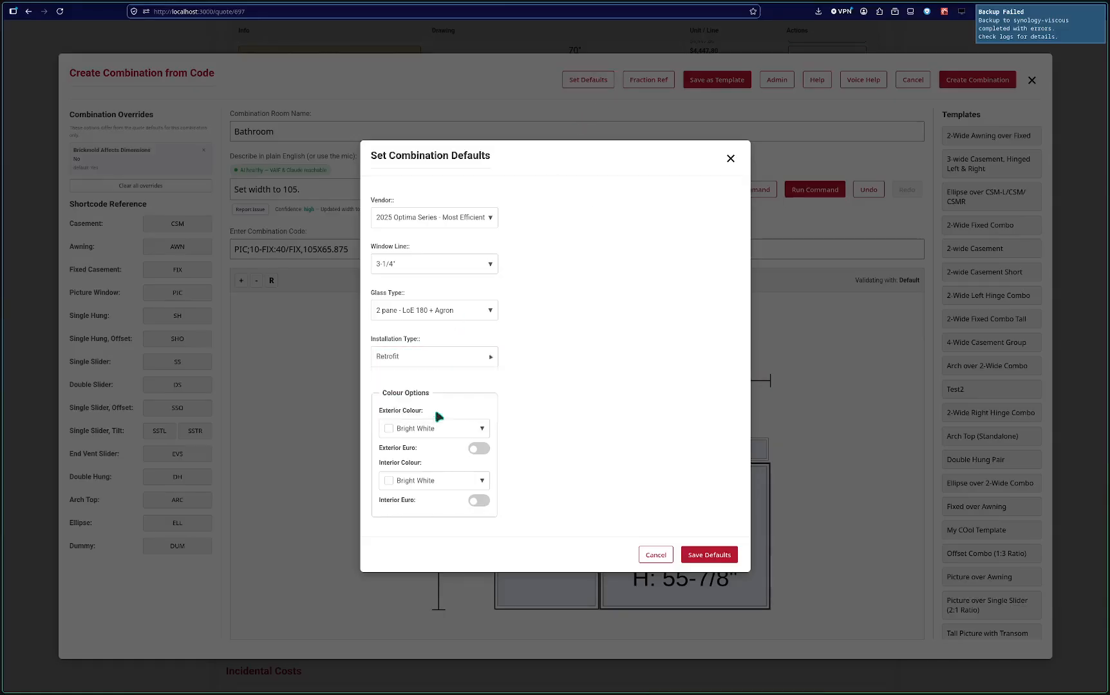
click(724, 558)
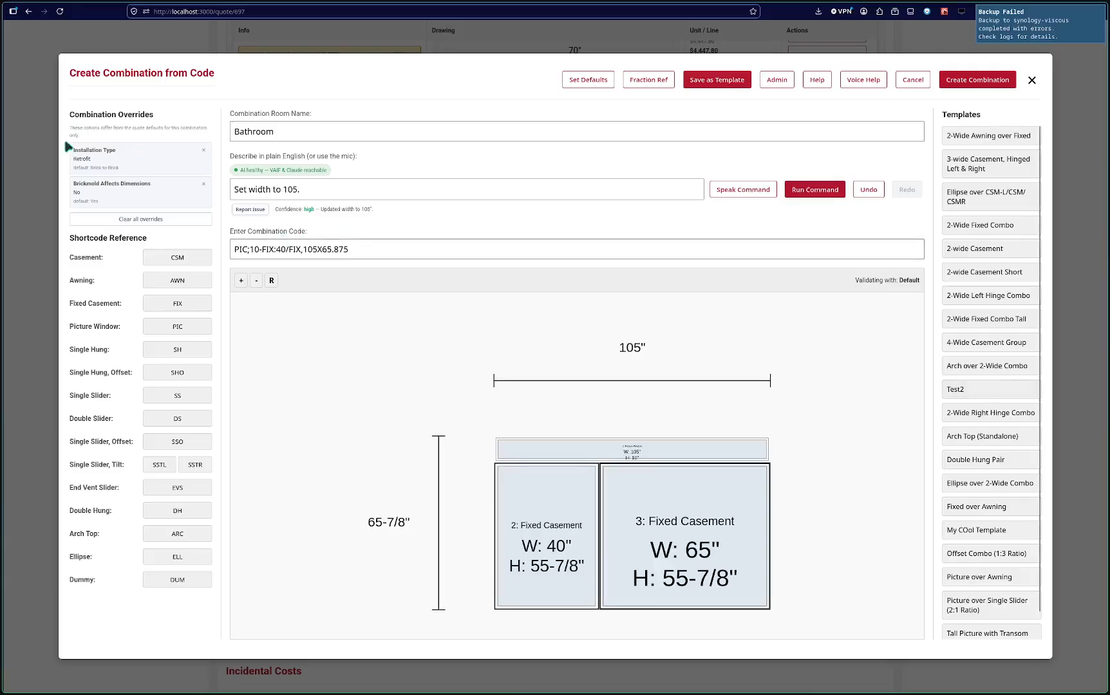
click(994, 85)
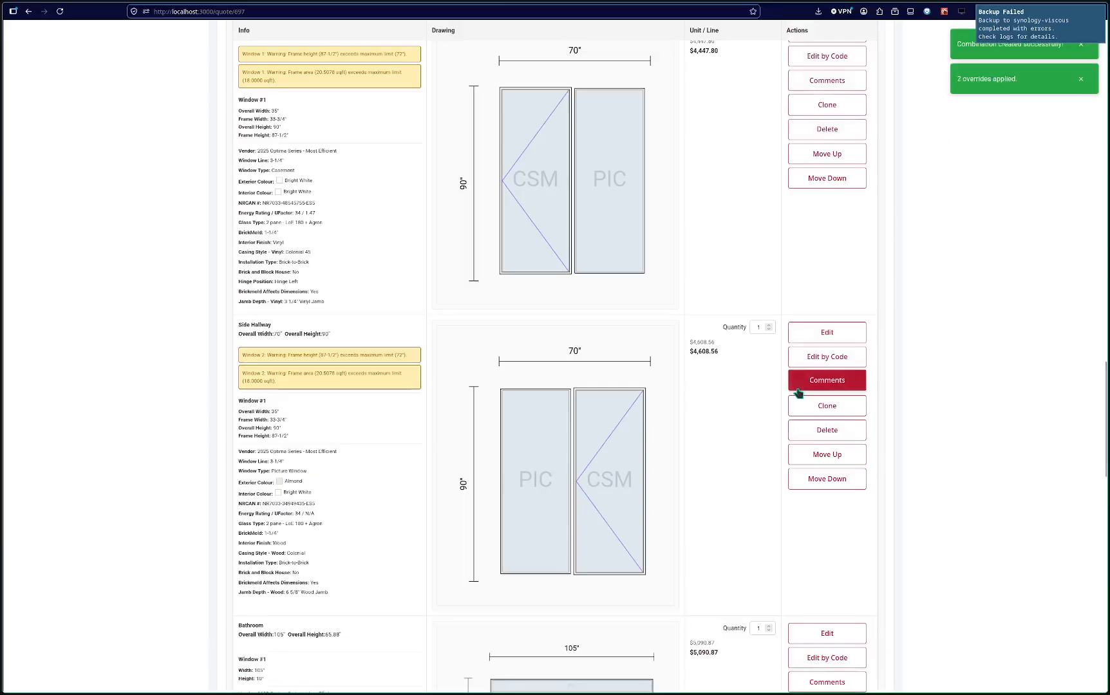
Review the Bathroom line item and its combination code and overrides, leaving the code editor without updating.
scroll(798, 394, down, 5)
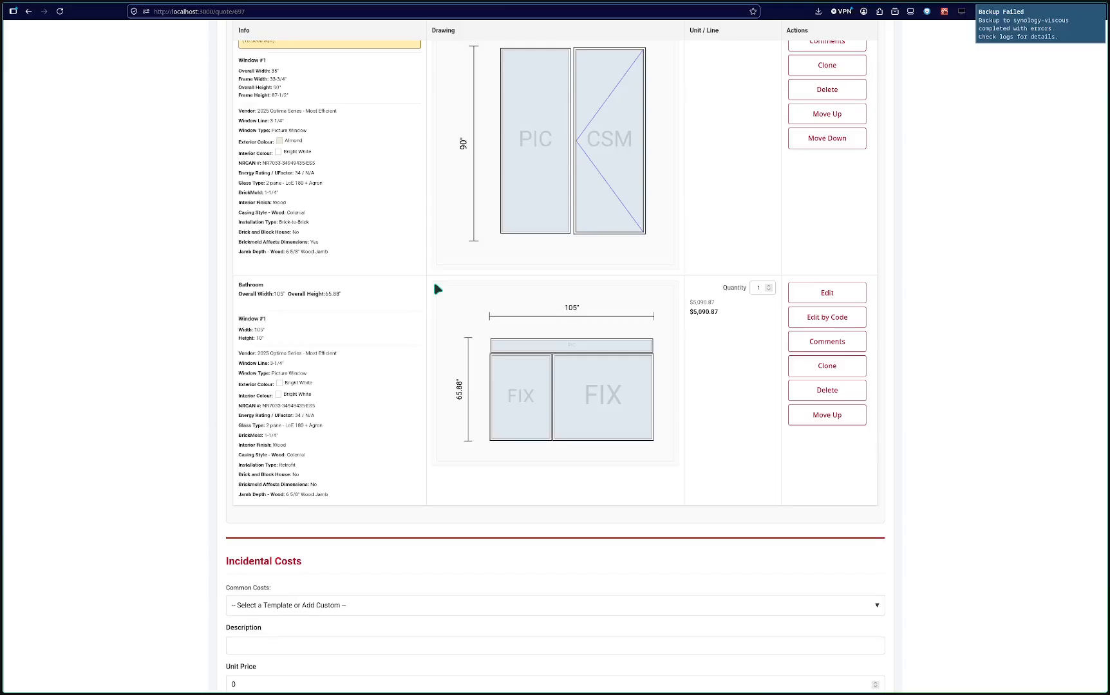
click(824, 319)
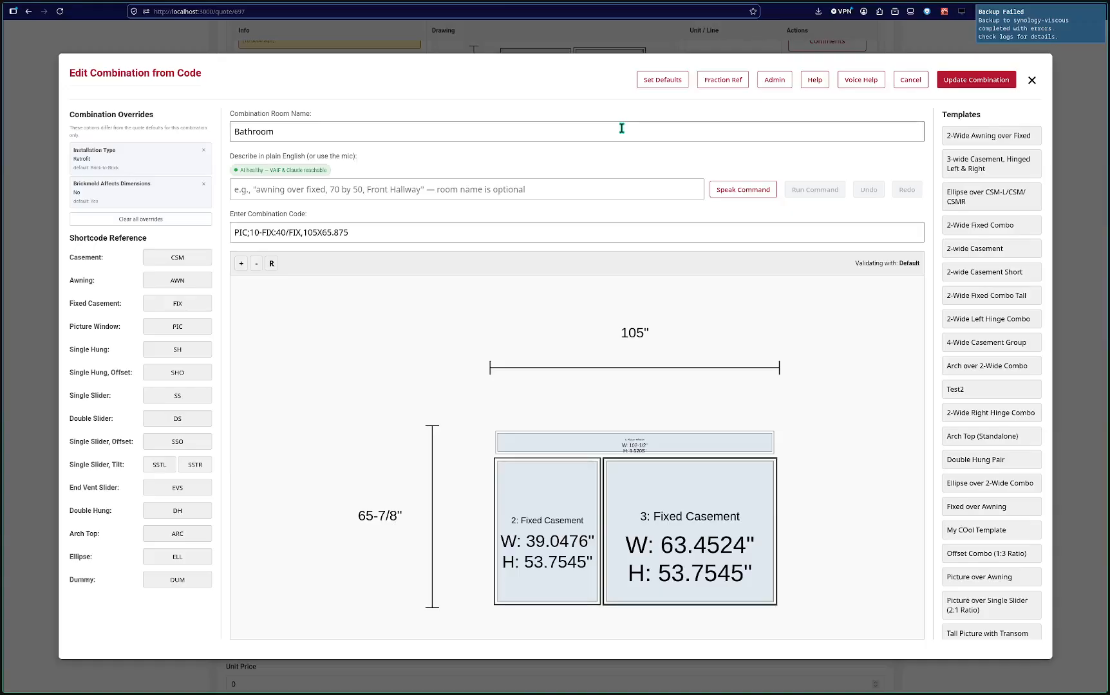
click(908, 83)
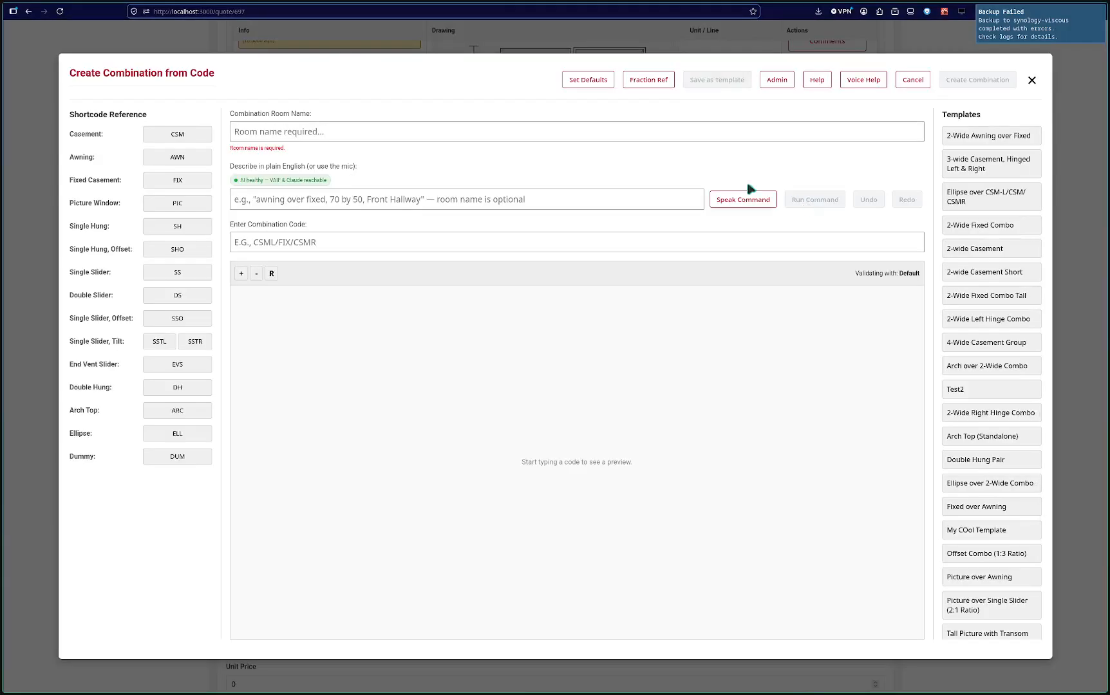
Create by voice a Bedroom combination of three side-by-side fixed casements, 90 by 30, set as a 45-degree bay window.
click(727, 204)
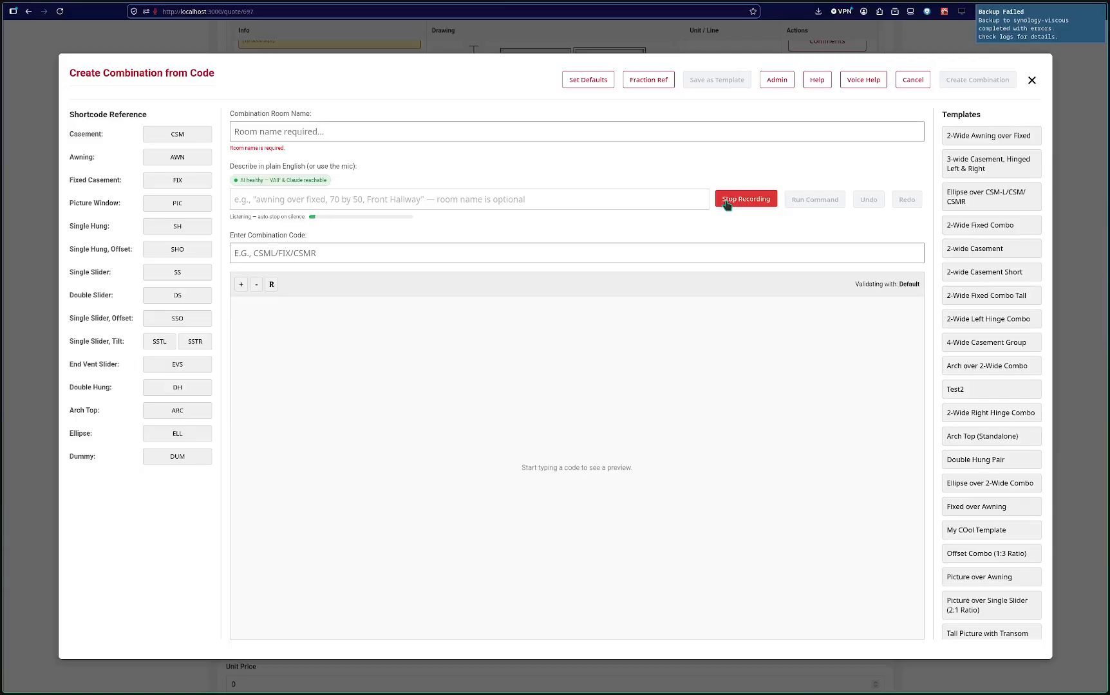
click(727, 203)
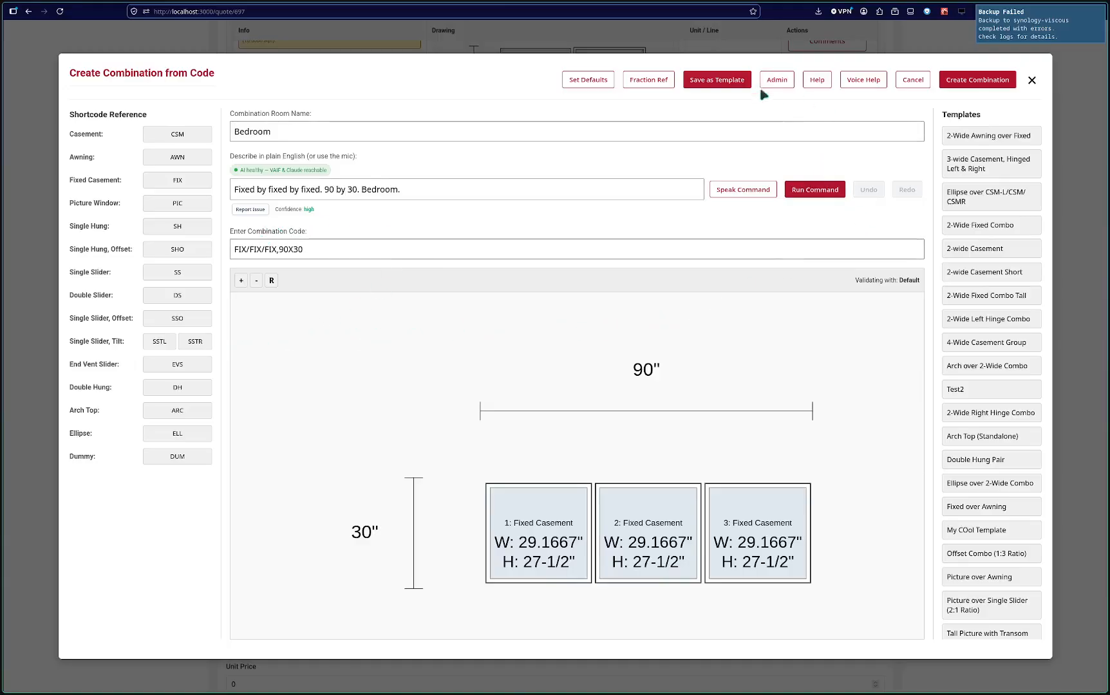
click(763, 193)
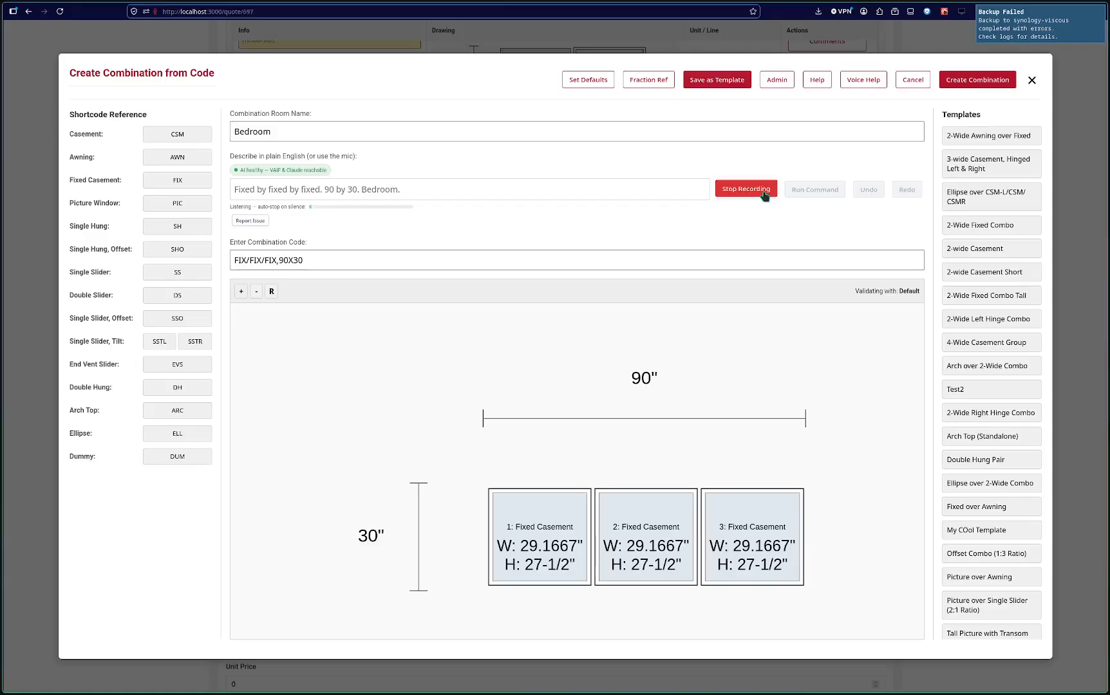
click(763, 193)
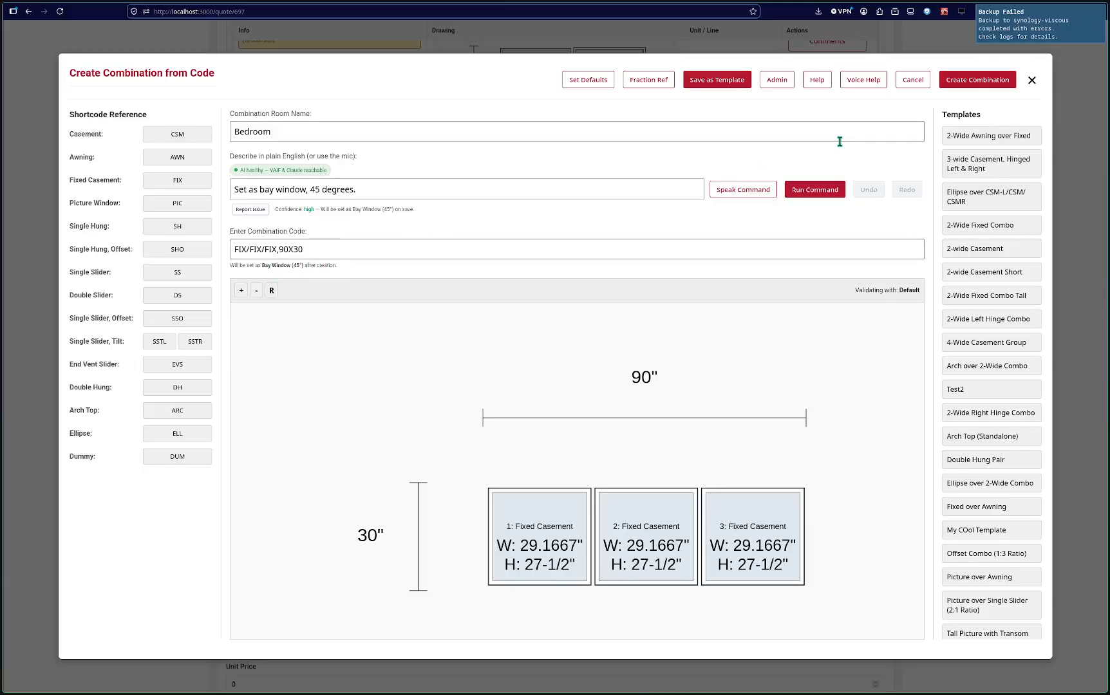
click(978, 79)
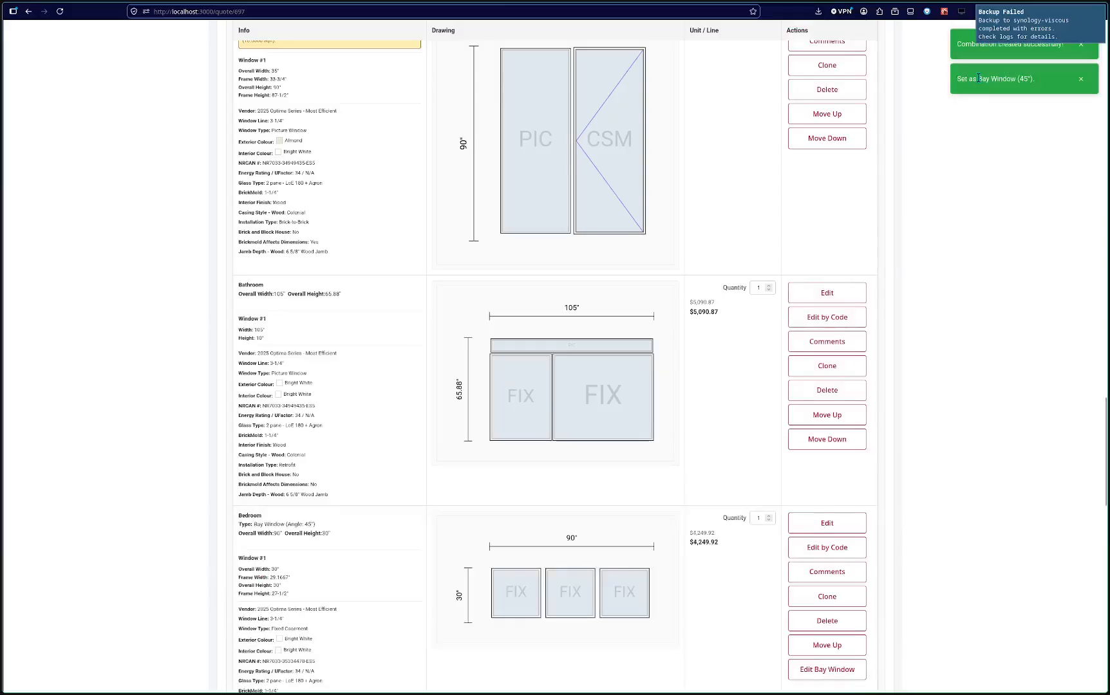
Change the Bedroom bay window's angle to 30° and apply it.
scroll(378, 548, down, 4)
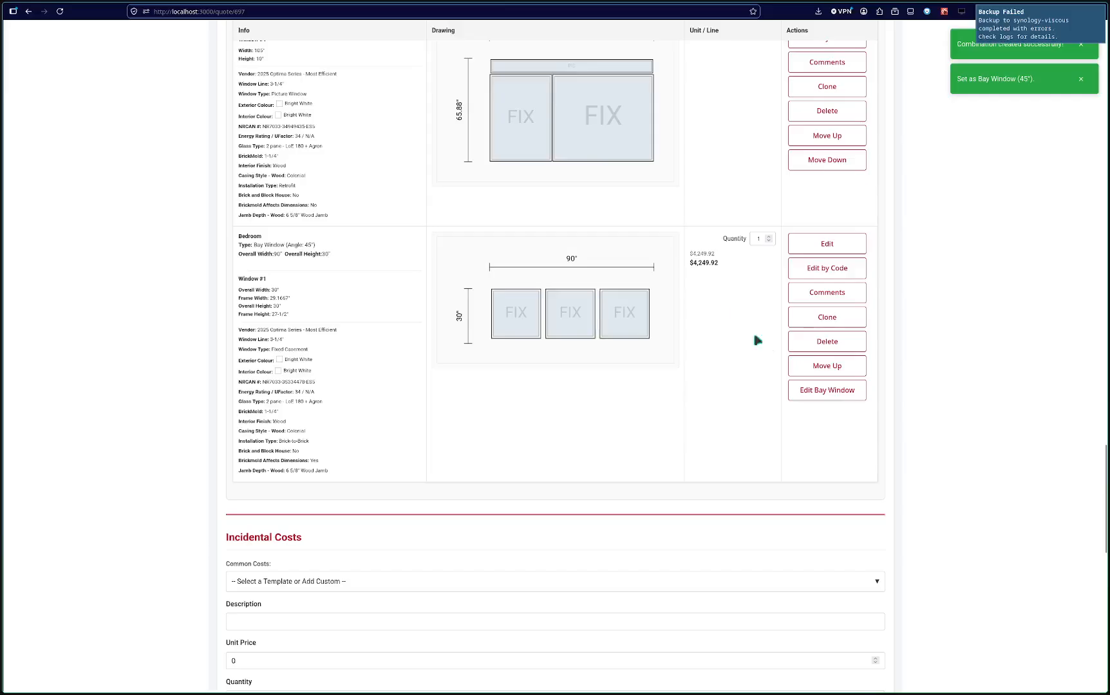
click(826, 390)
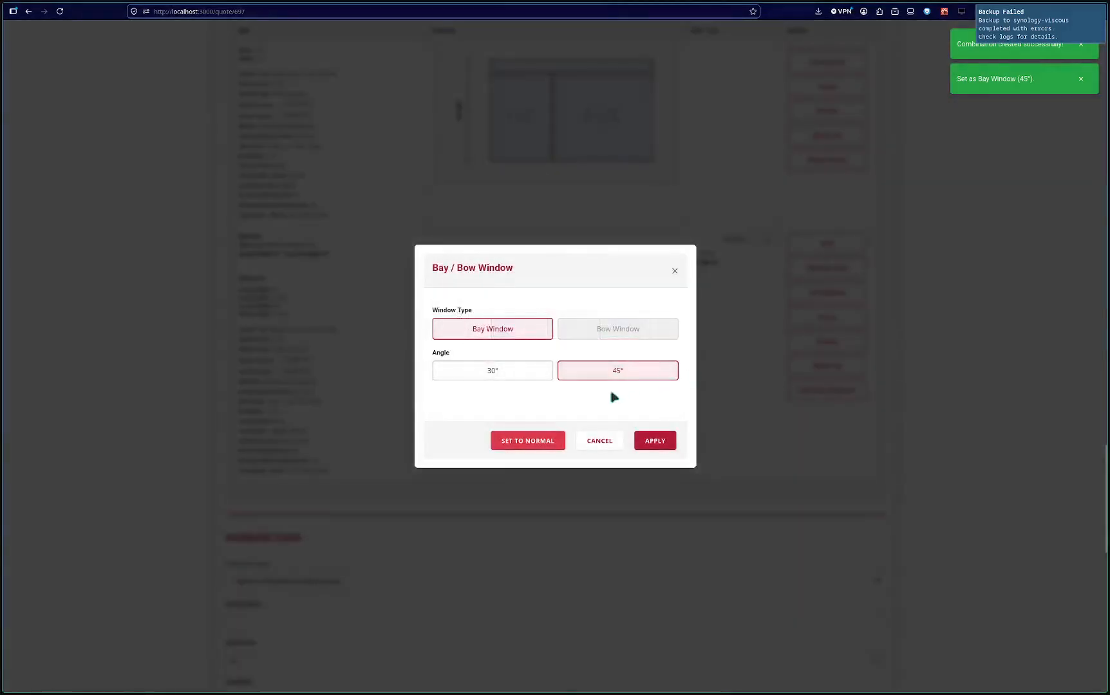
click(531, 379)
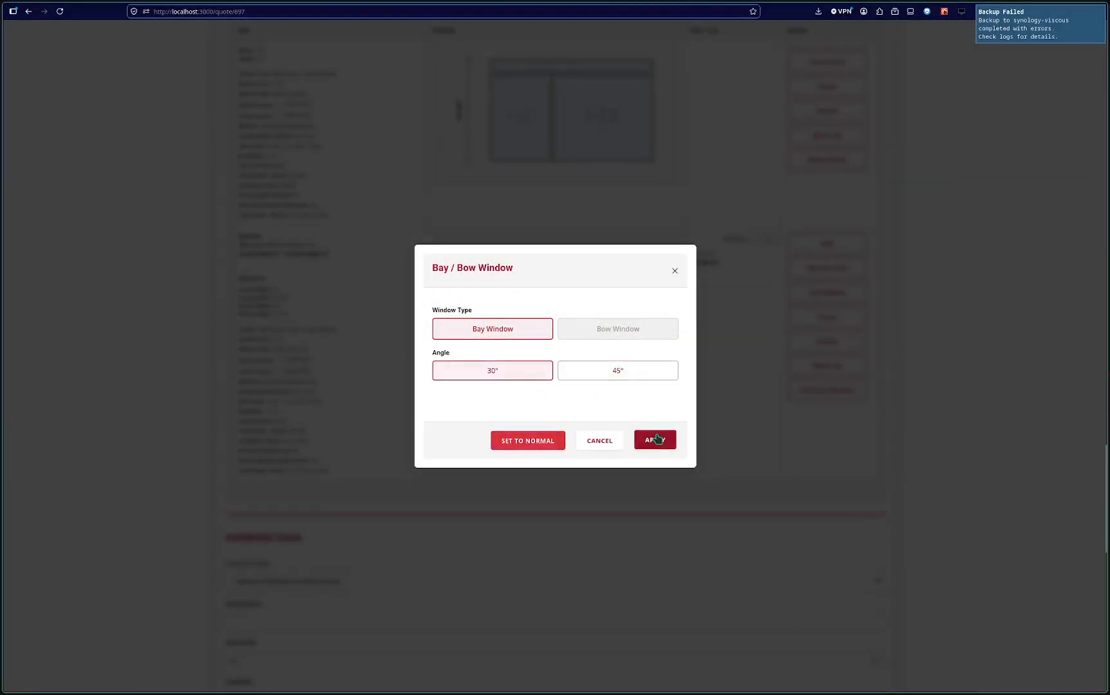
click(655, 441)
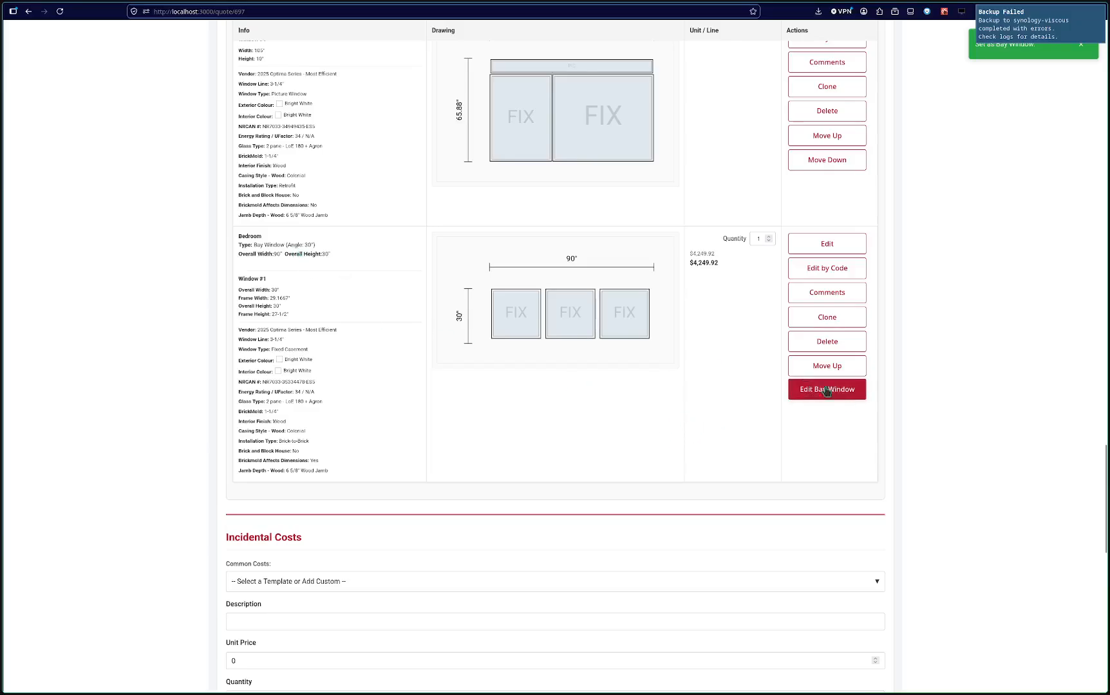
Clear the Bedroom combination's bay window setting with a voice command in its code editor and update the combination.
click(845, 273)
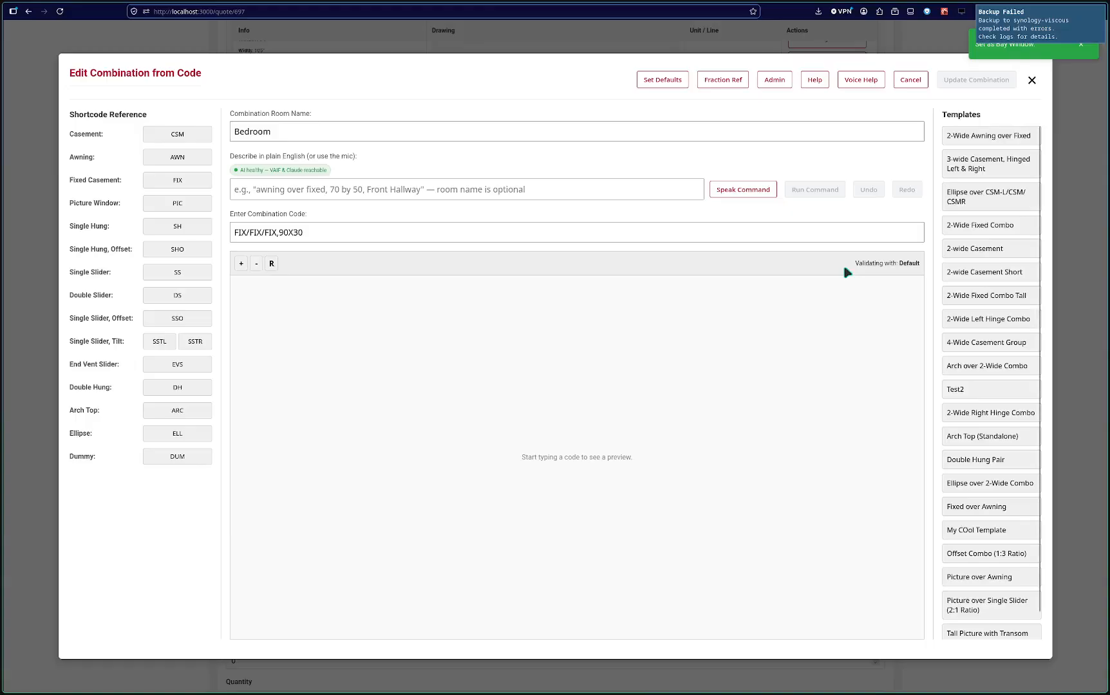
click(746, 189)
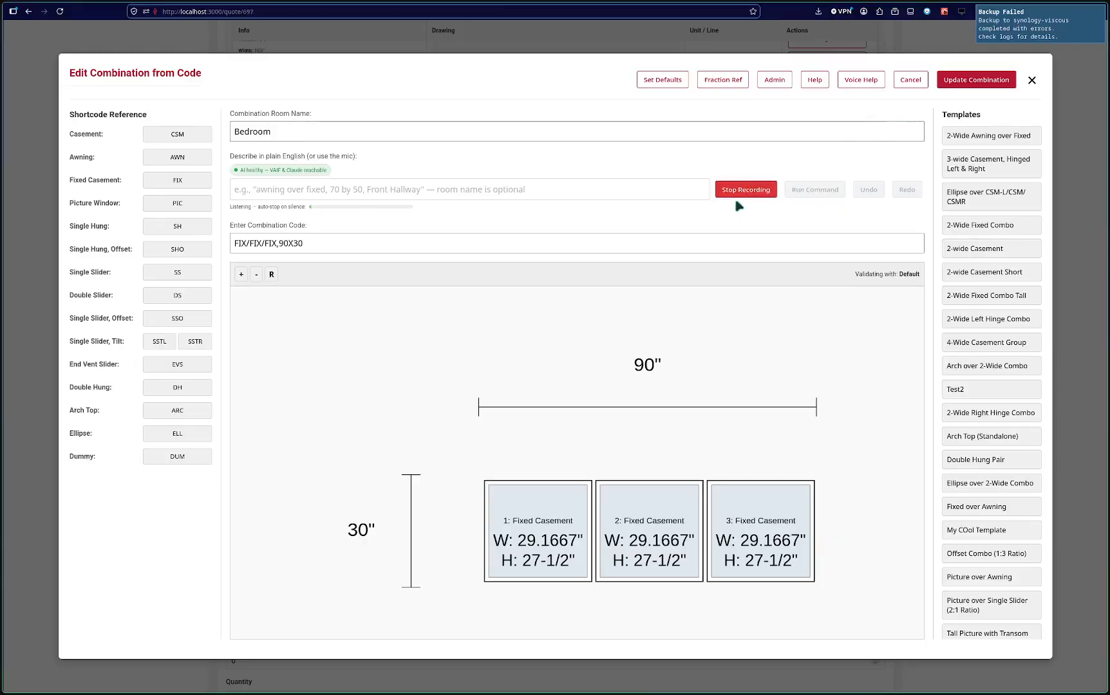
click(734, 197)
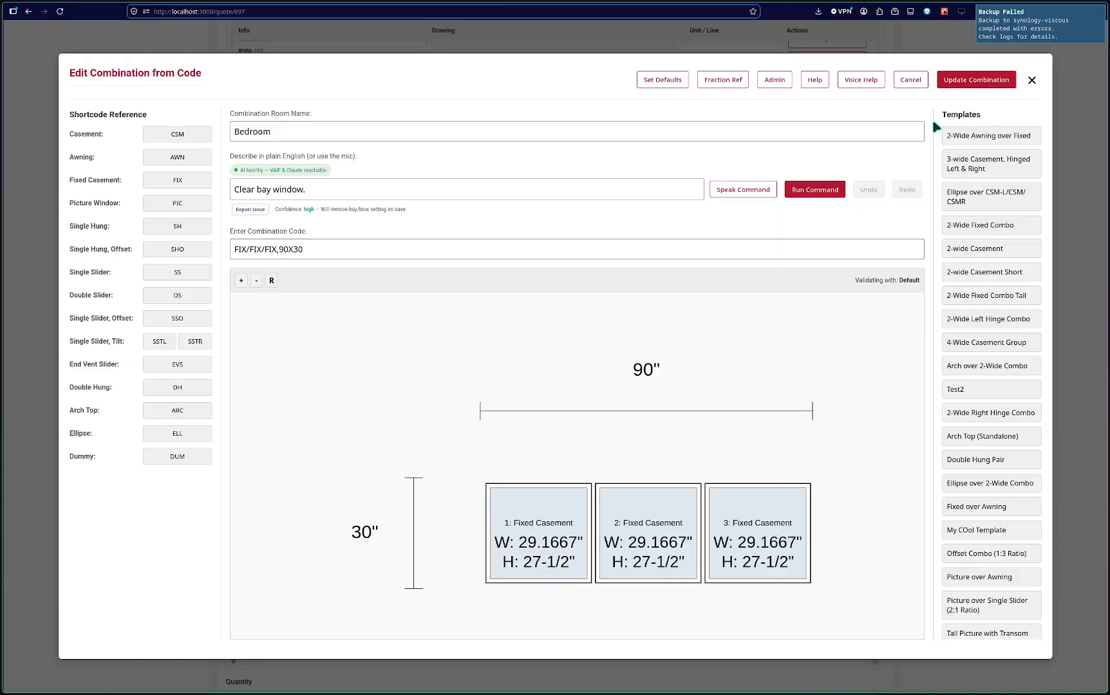
click(994, 80)
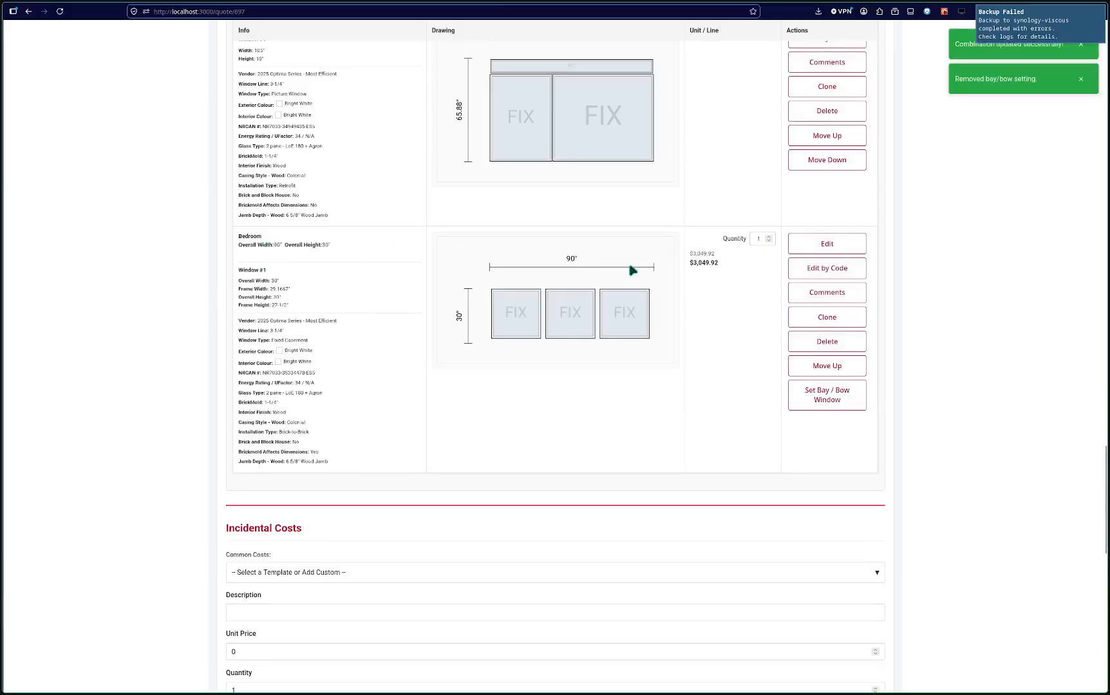
Add a fourth fixed casement to the Bedroom code, making it FIX/FIX/FIX/FIX,90X30, set it as a 10-degree bow window by voice, and update the combination.
click(829, 269)
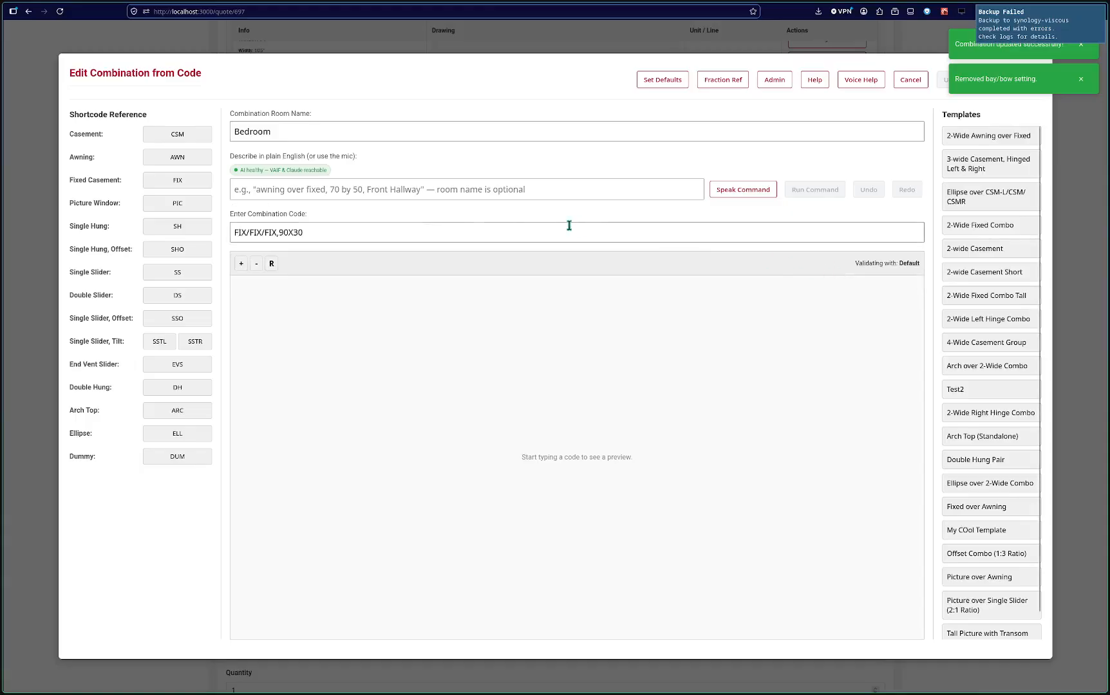
click(305, 235)
text(FIX/)
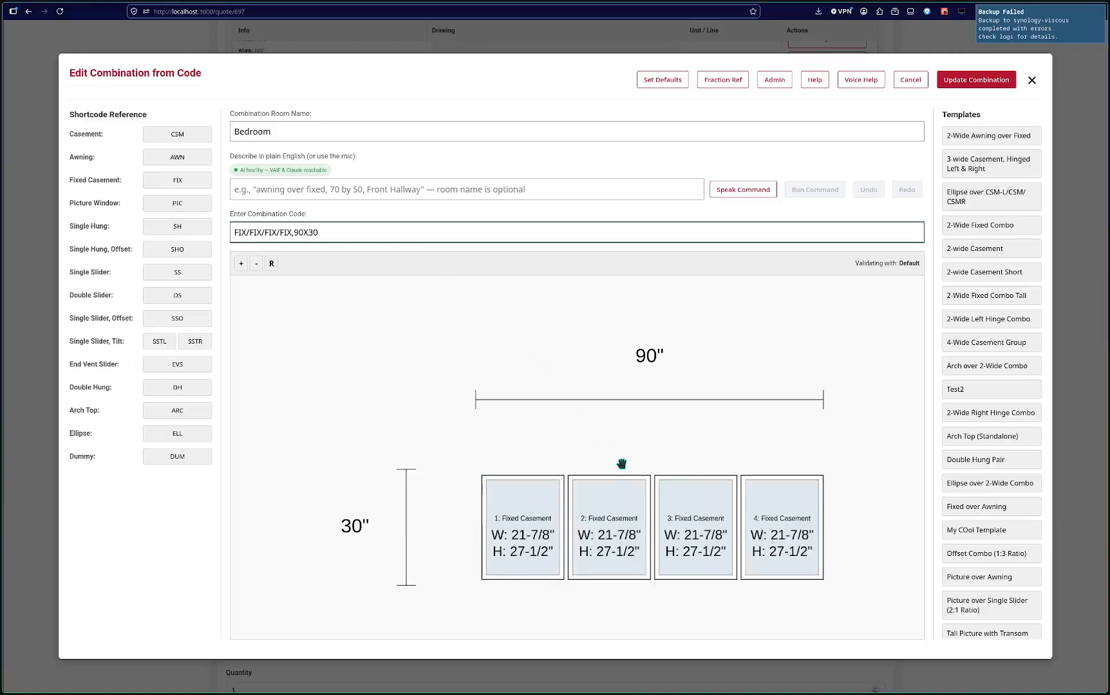
click(745, 204)
click(744, 190)
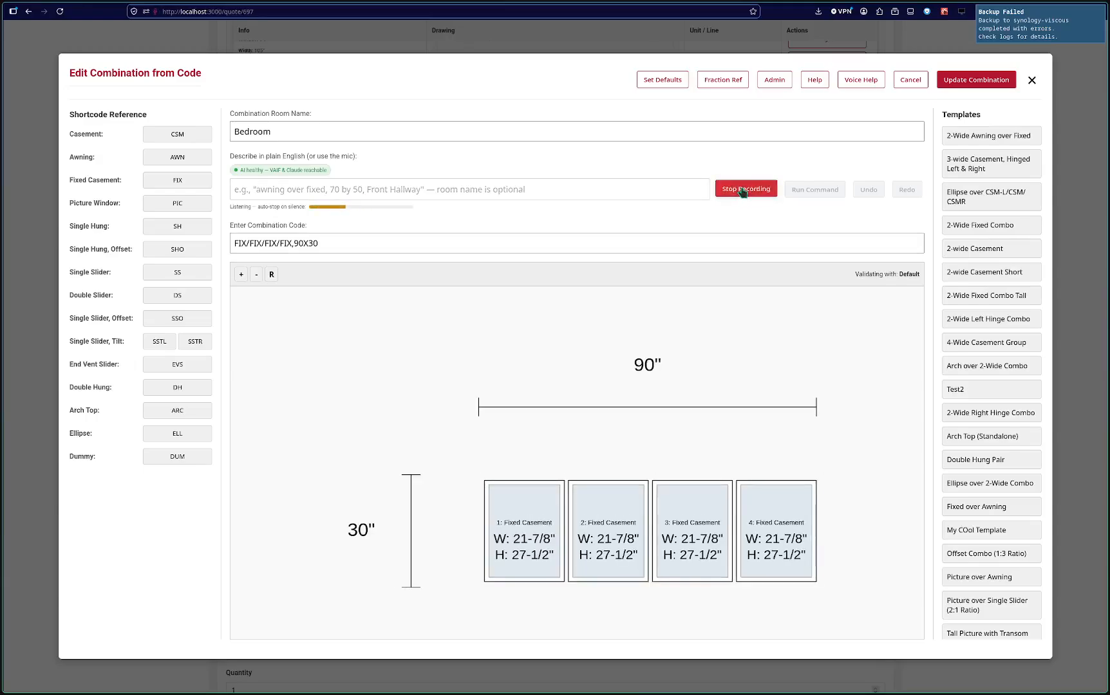
click(744, 190)
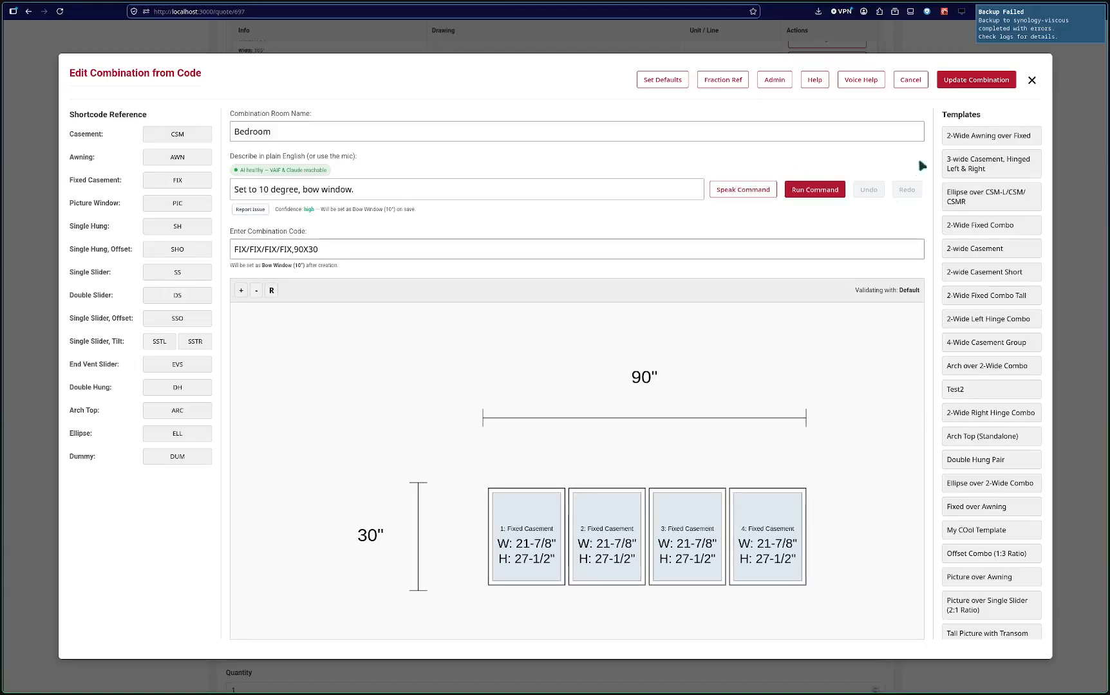
click(992, 79)
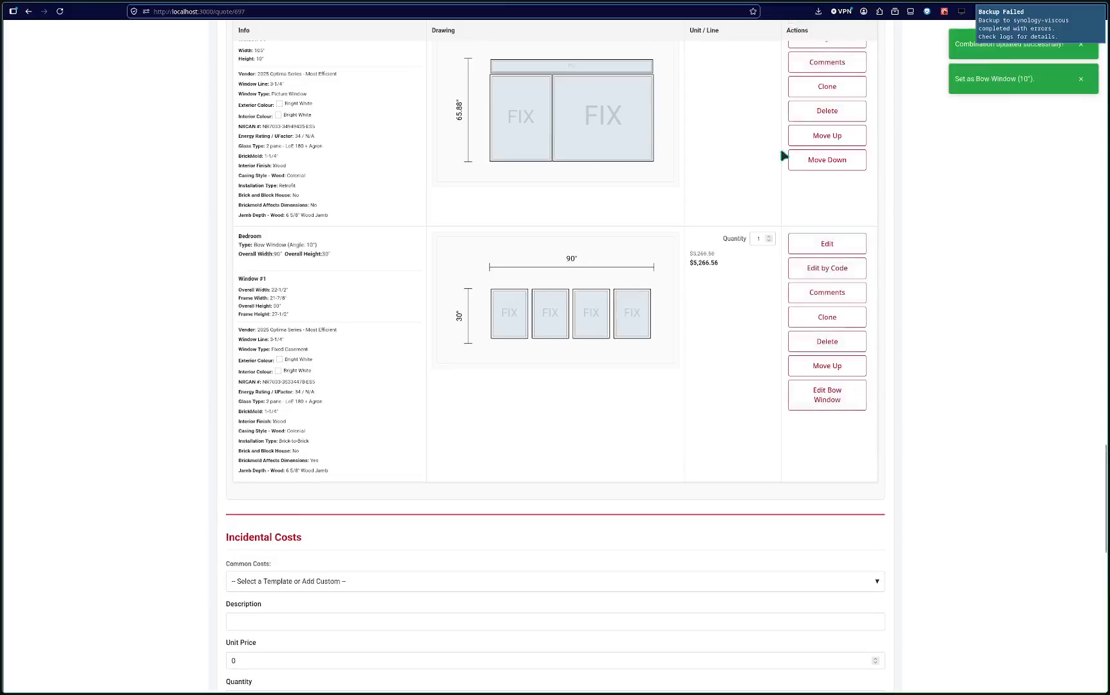
Reset the Bedroom bow window to normal, and make it a 10° bow window again with a voice command in its code editor, updating the combination.
click(828, 395)
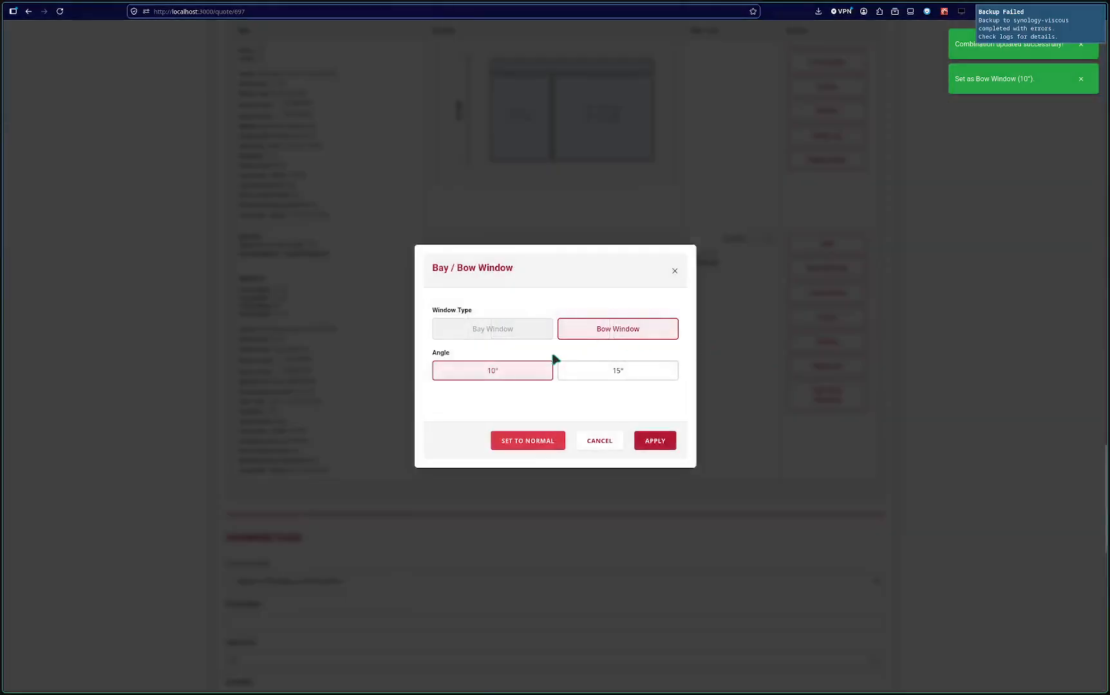
click(540, 447)
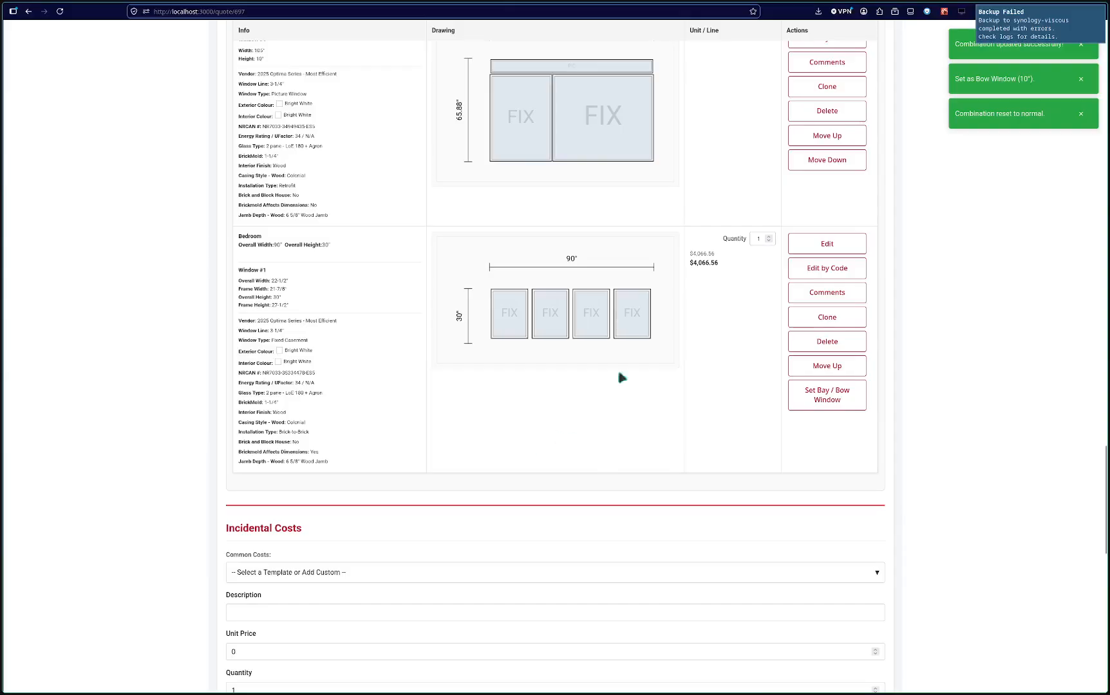
click(826, 275)
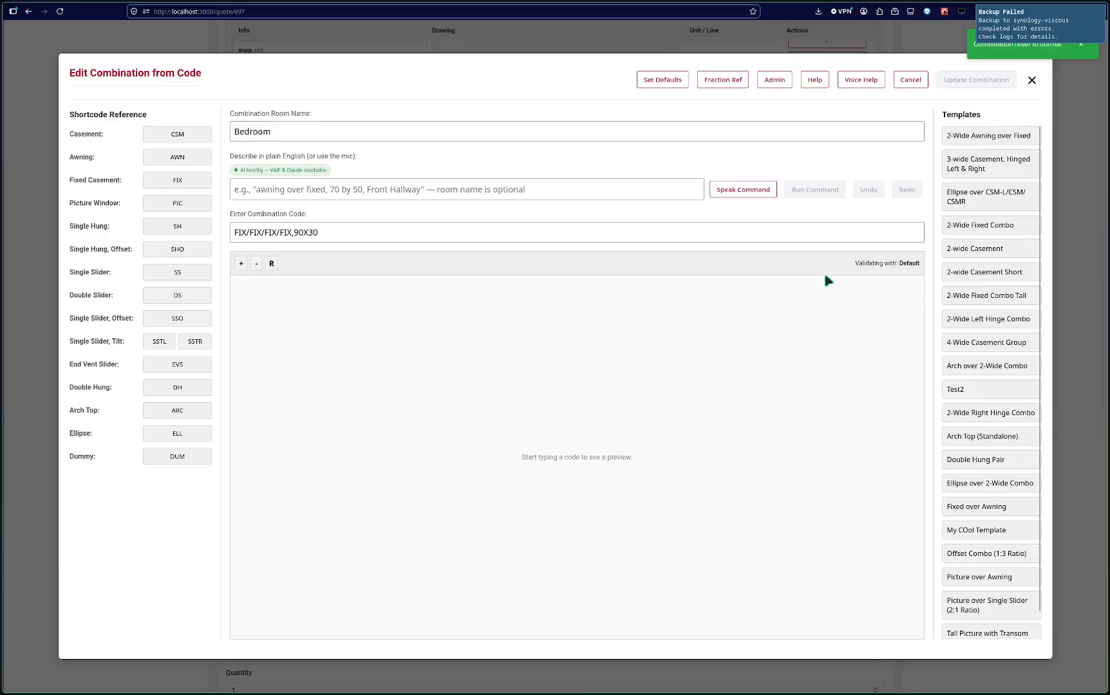
click(745, 192)
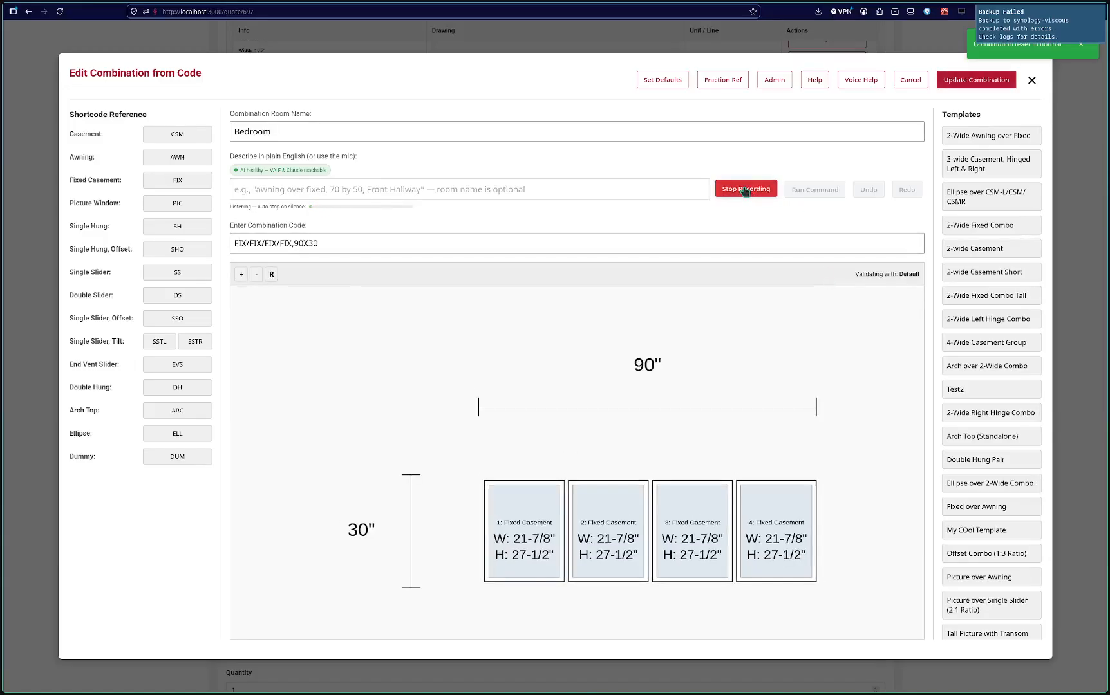
click(745, 192)
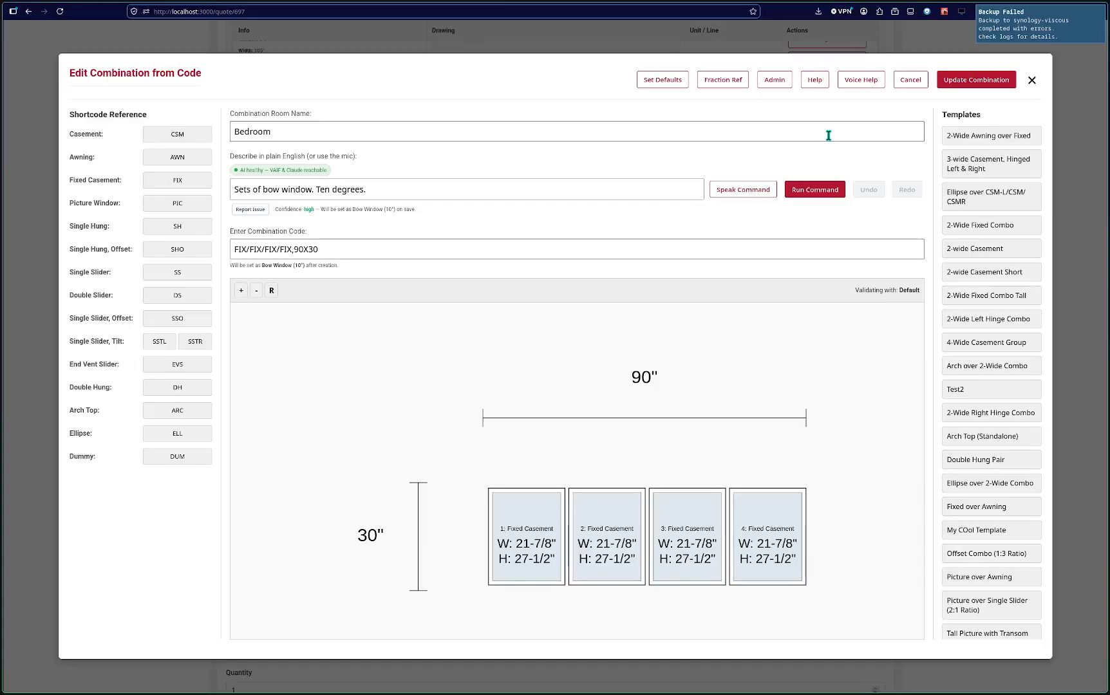
click(958, 83)
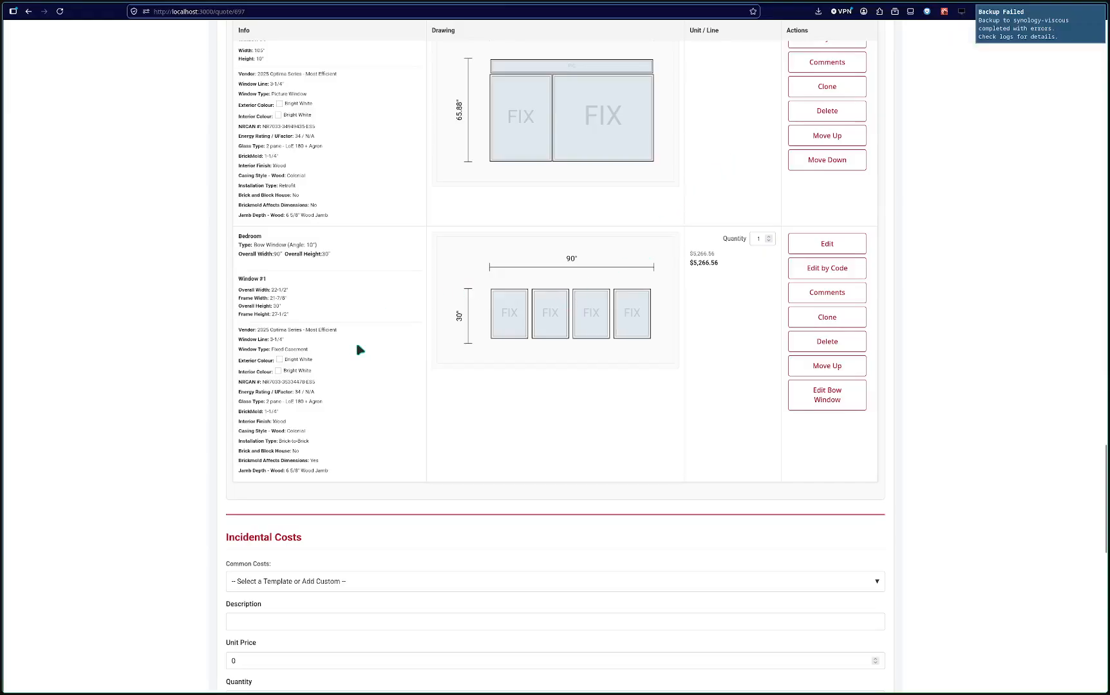
Review the exterior colour choices in the Bedroom combination's defaults and close the defaults without saving.
click(828, 268)
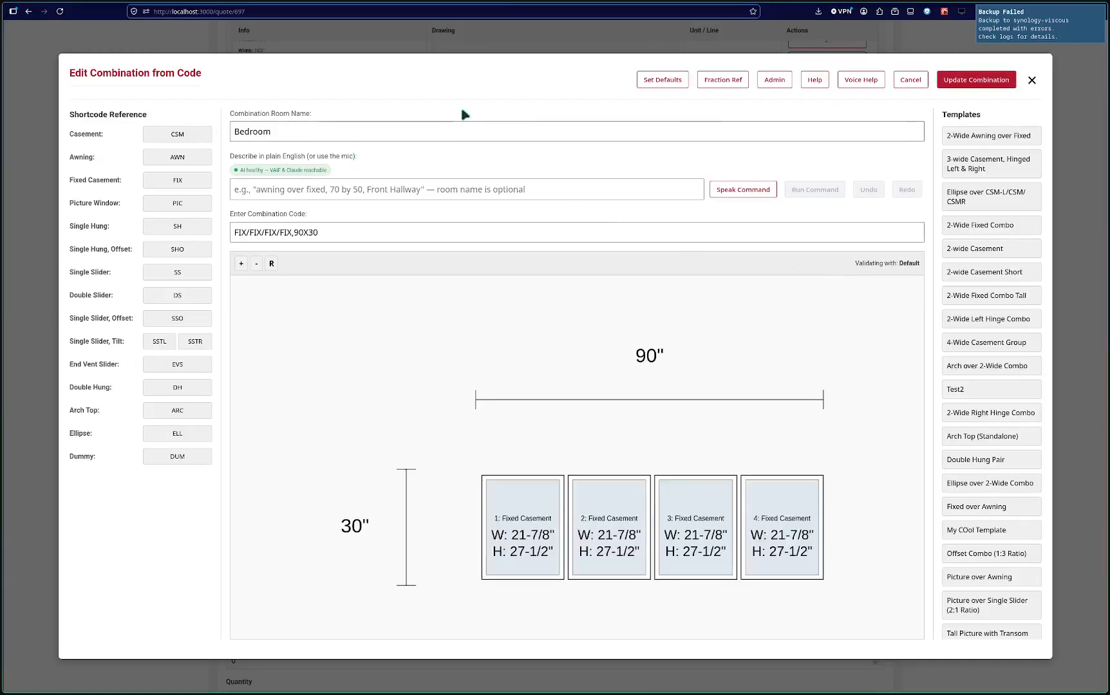
click(665, 84)
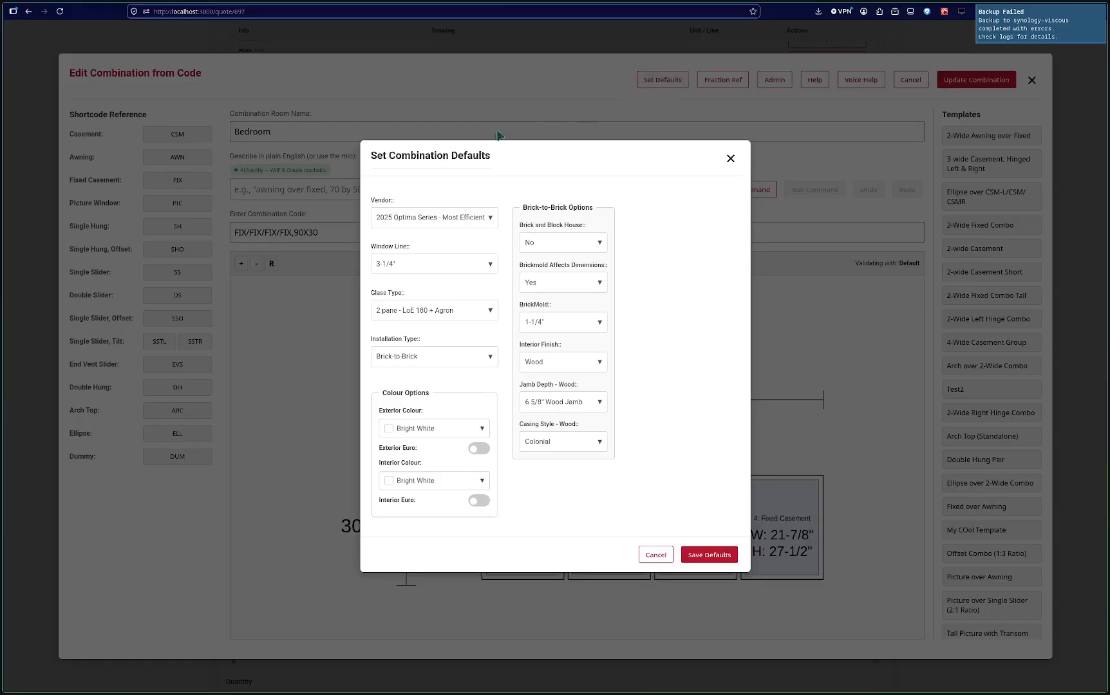
click(444, 432)
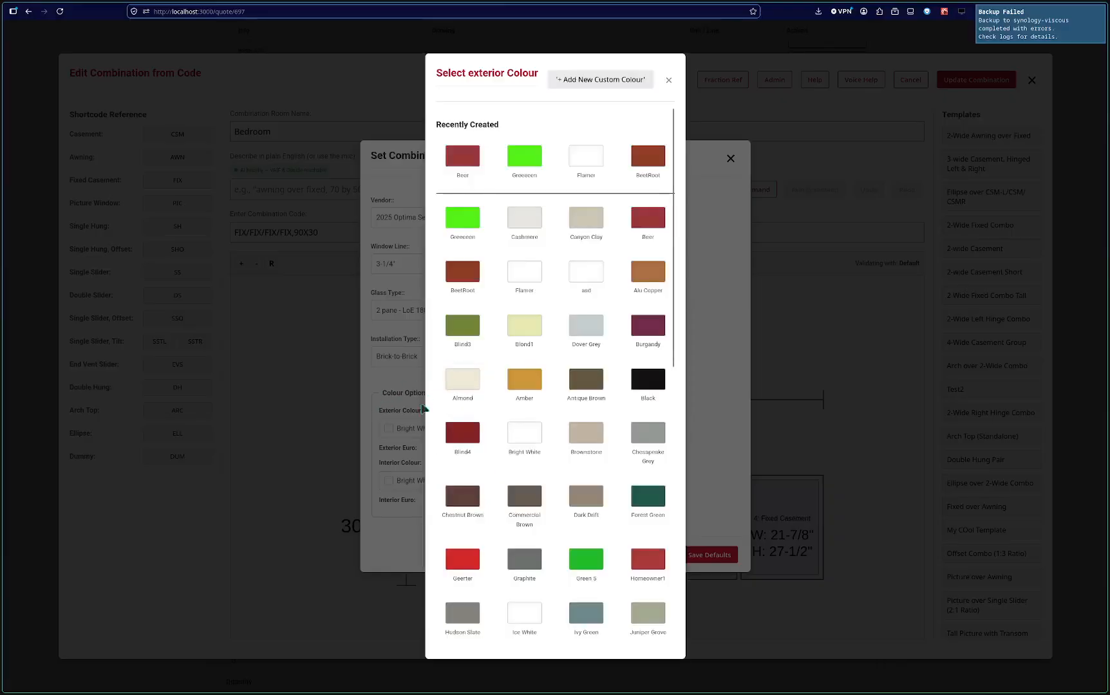
click(382, 376)
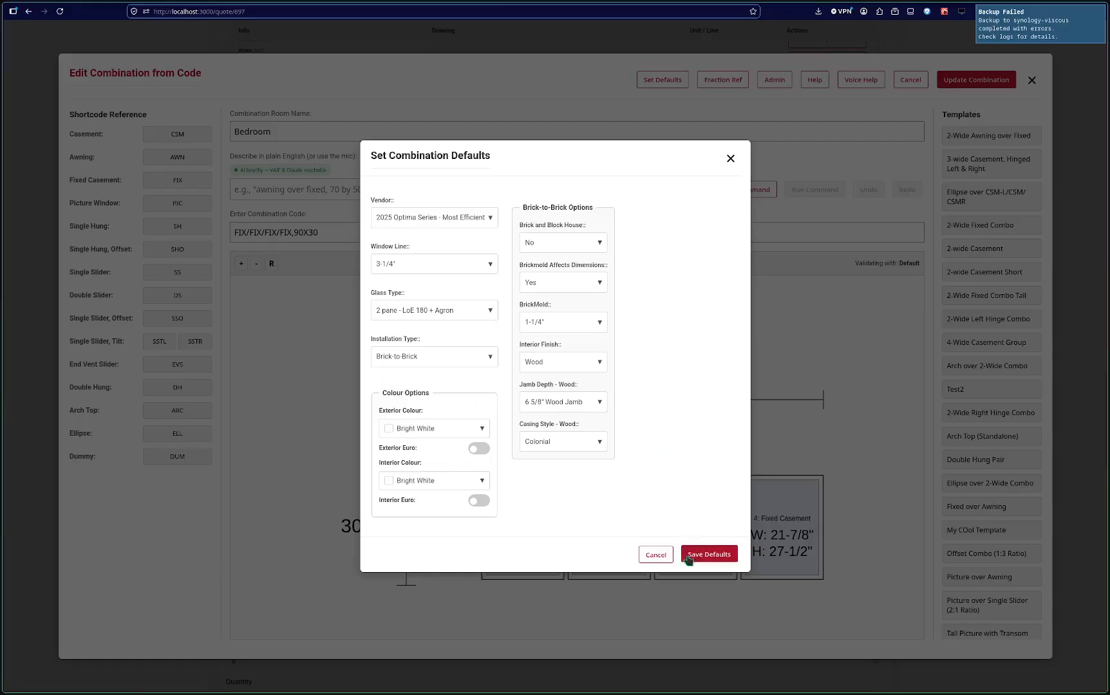
click(654, 556)
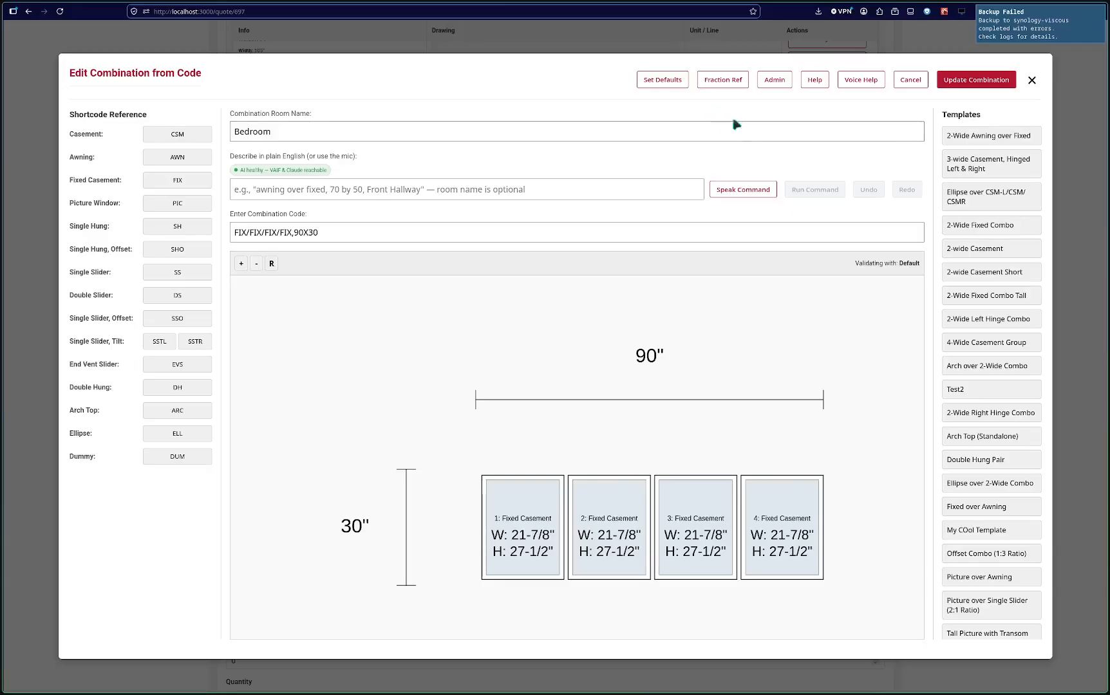
Try the voice command "Set exterior color to almond" and submit an AI issue report: "Expected this to set the Exterior Colour to Almond".
click(752, 190)
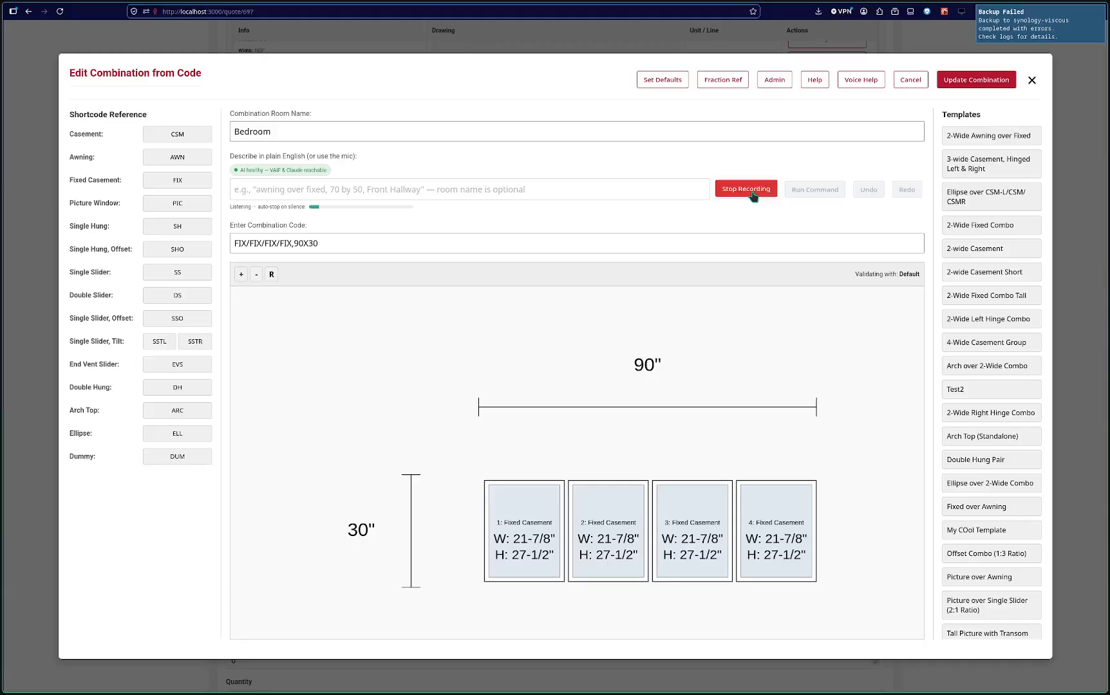
click(753, 196)
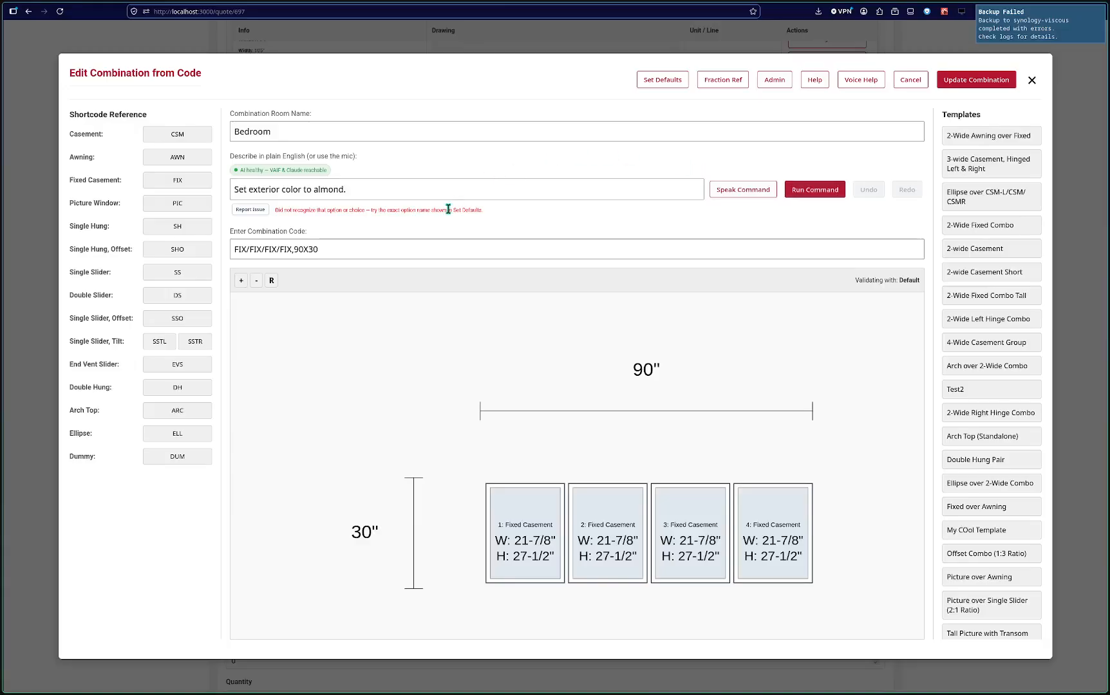
click(249, 209)
text(Expected this to set the Exterior Colour to Al)
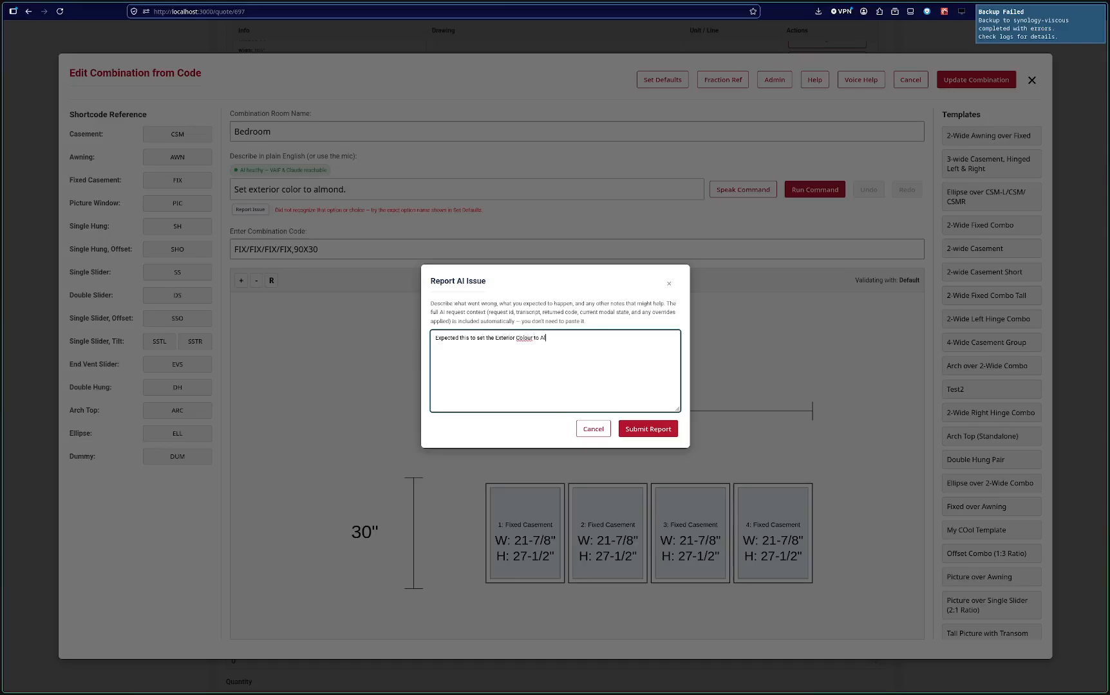
text(mond)
click(644, 428)
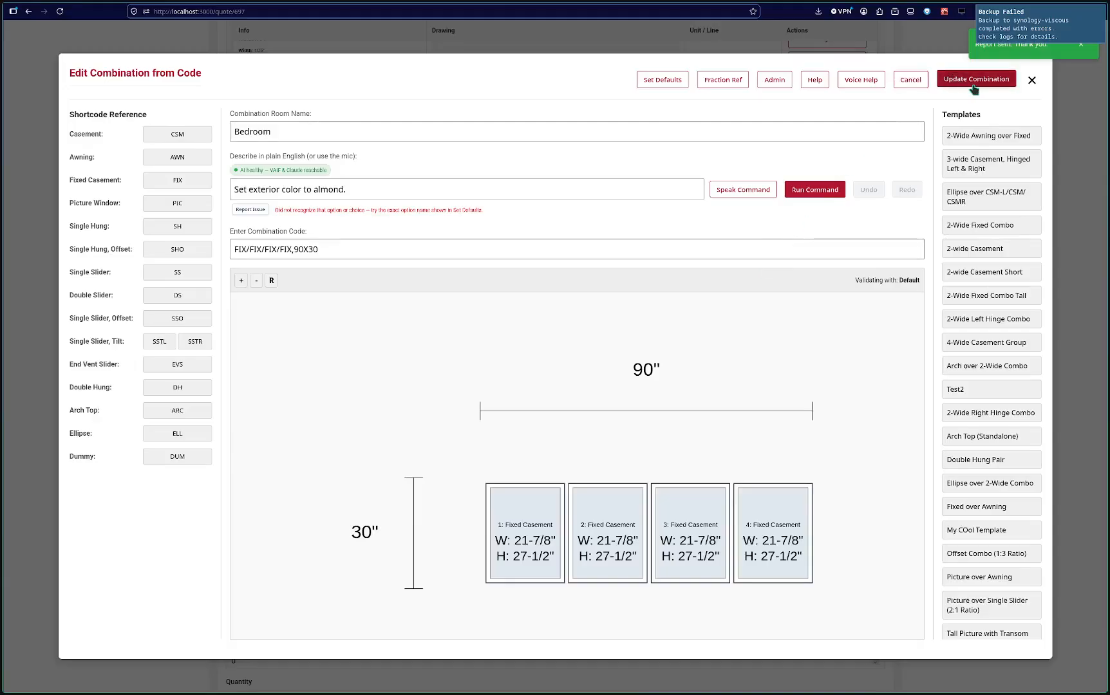
Set the Bedroom combination's default exterior colour to Almond, save the defaults, and update the combination.
click(681, 85)
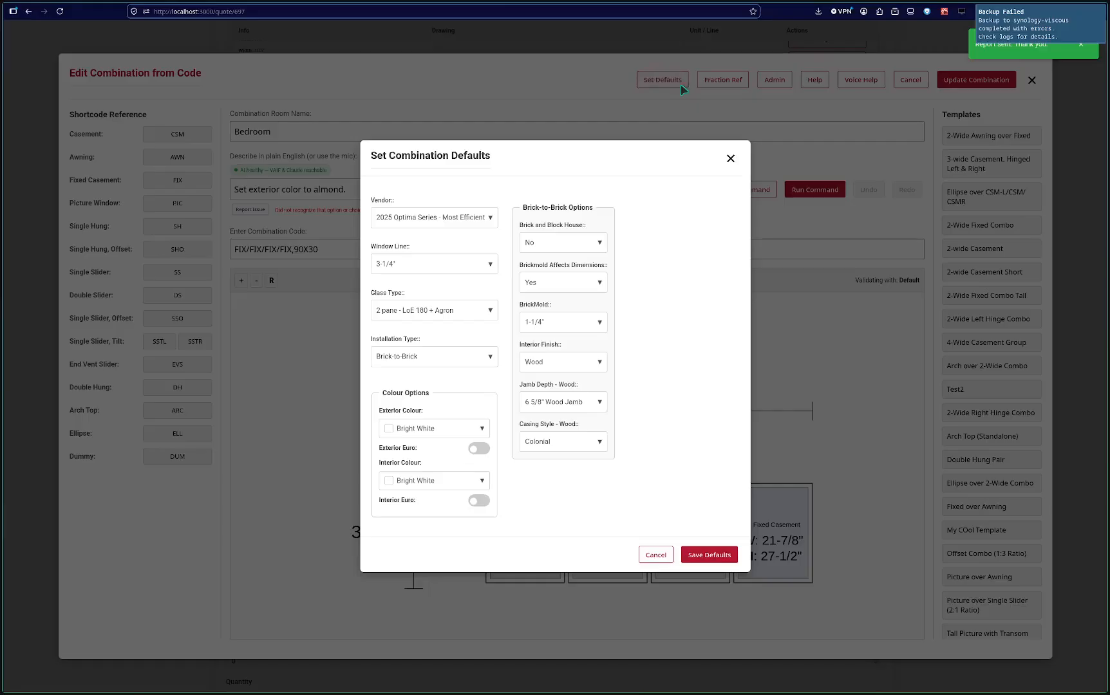
click(478, 428)
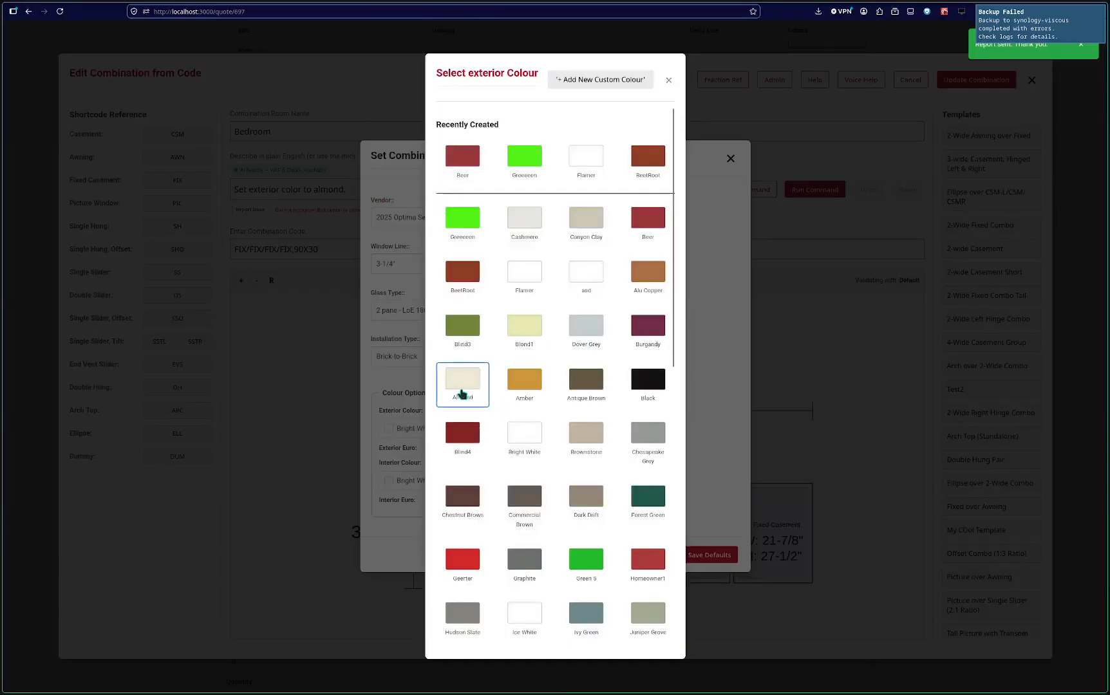
click(467, 388)
click(703, 556)
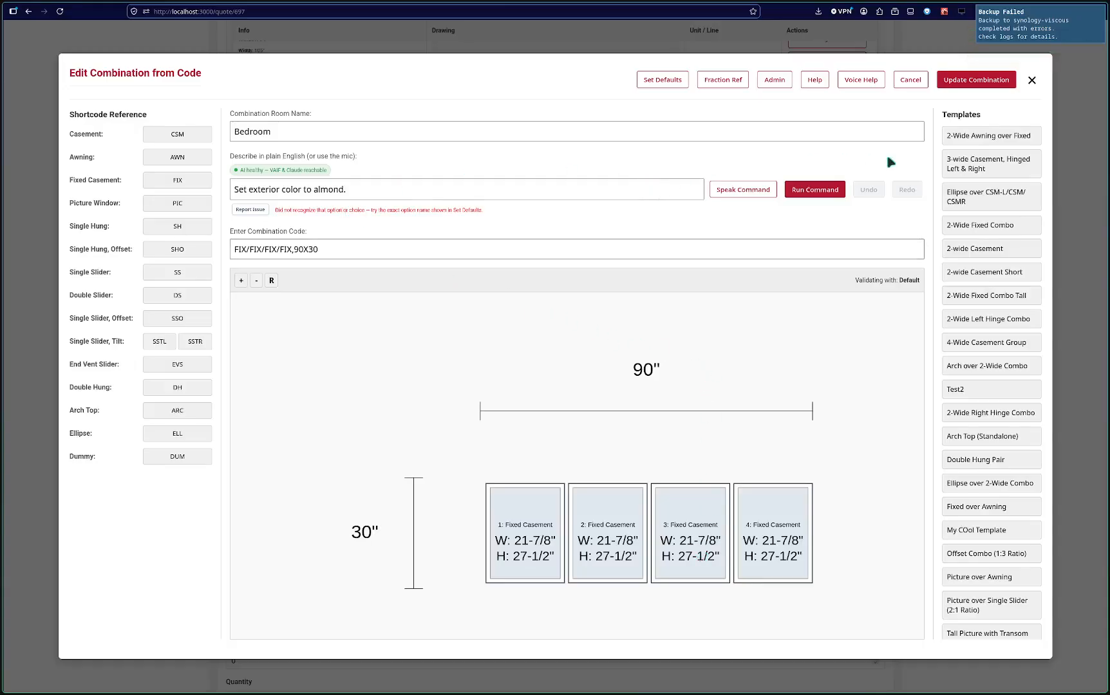
click(988, 84)
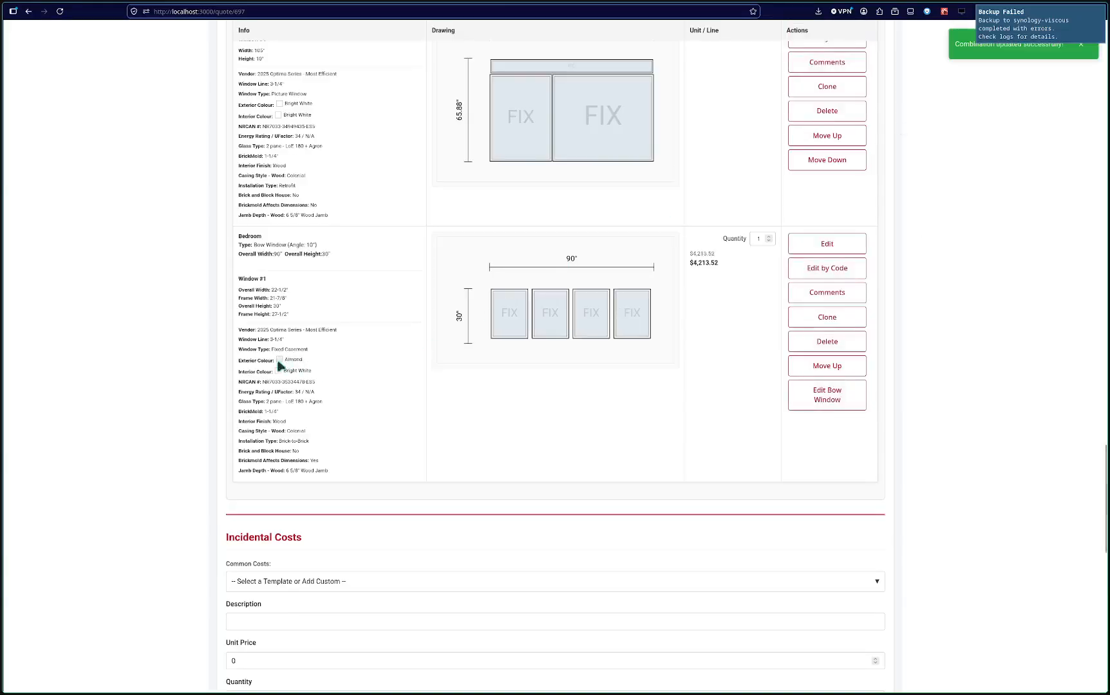
drag(281, 365, 296, 362)
Start a new individual window item for the quote and change its type to Sliding Door with a voice command.
scroll(438, 415, up, 20)
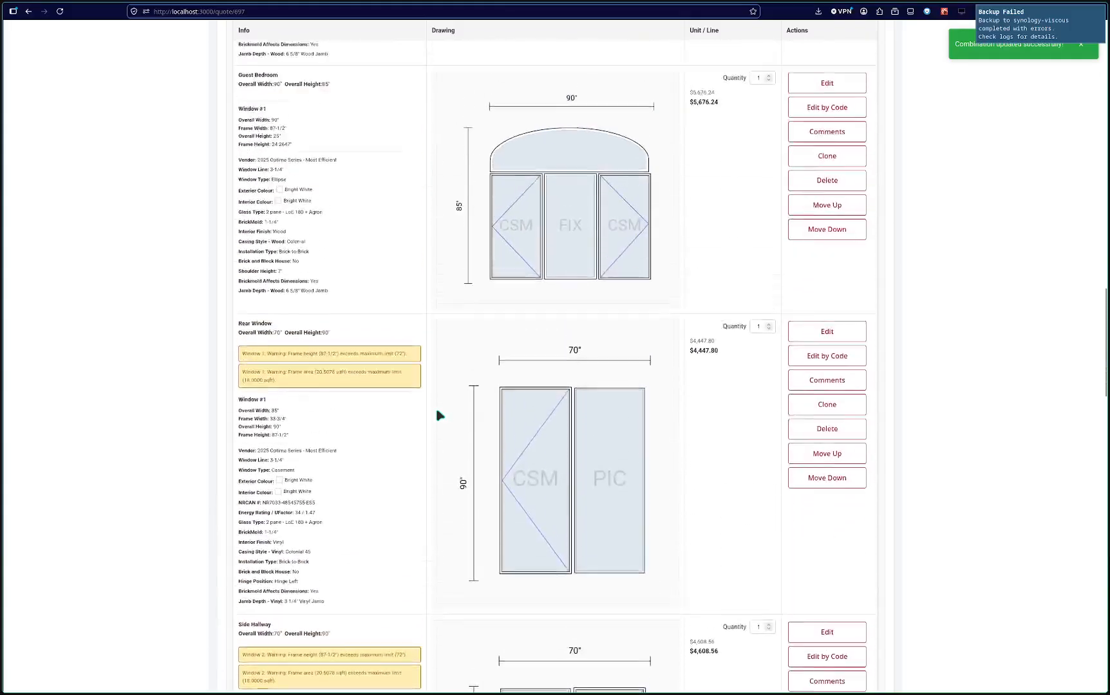
scroll(438, 416, down, 12)
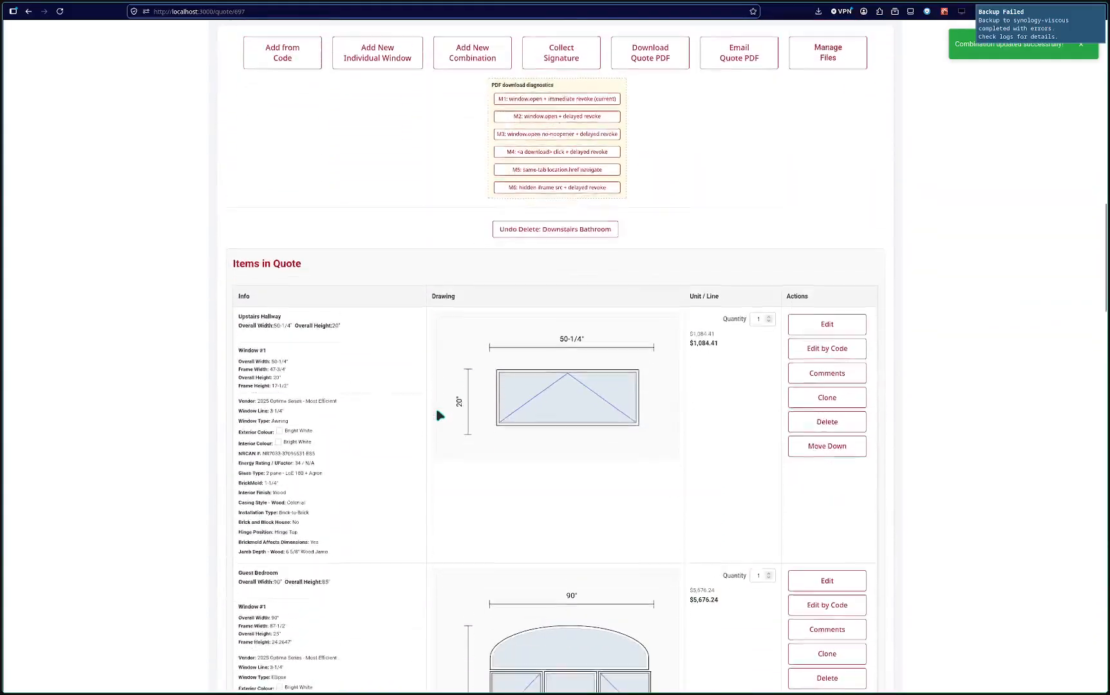
scroll(438, 415, up, 4)
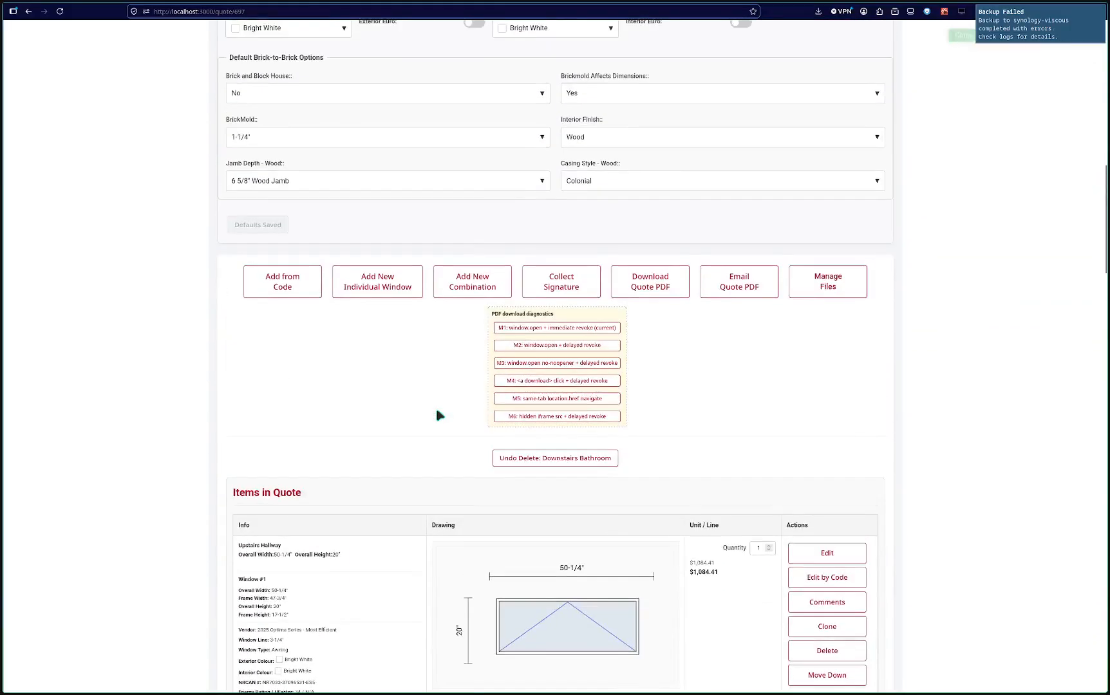
click(389, 287)
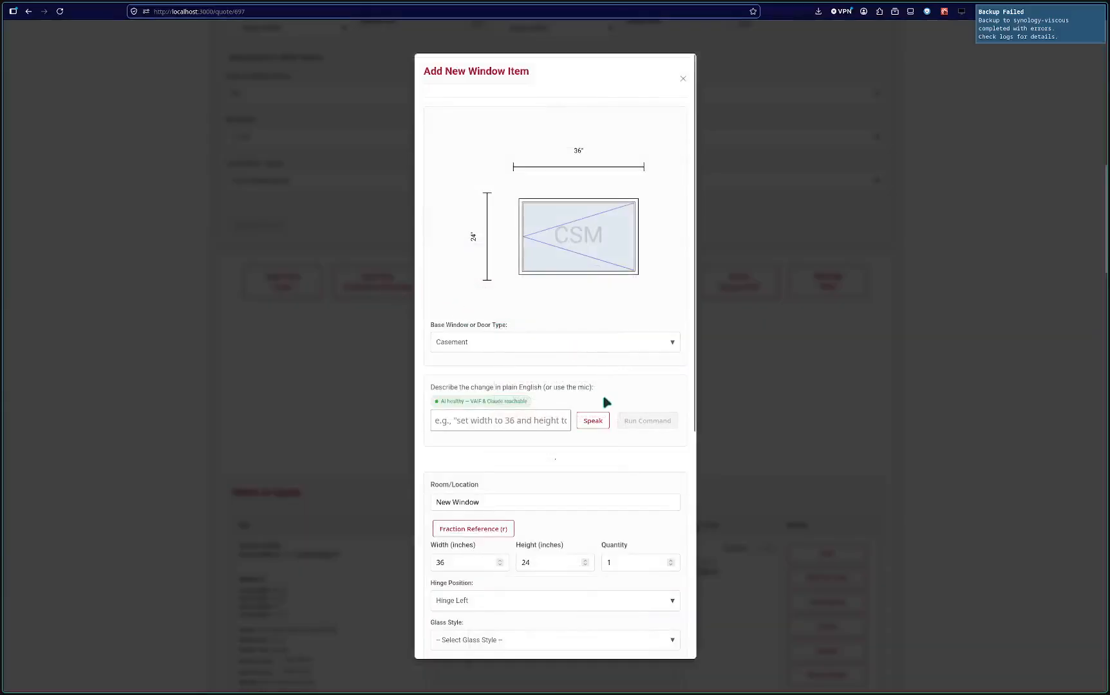
click(644, 344)
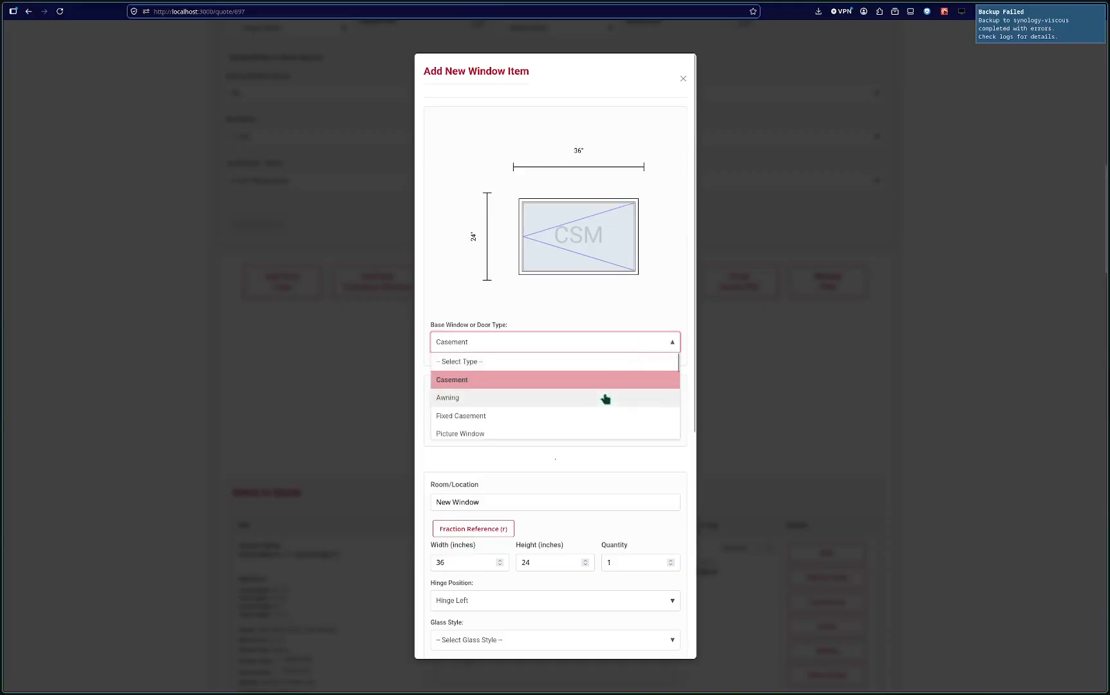
click(621, 323)
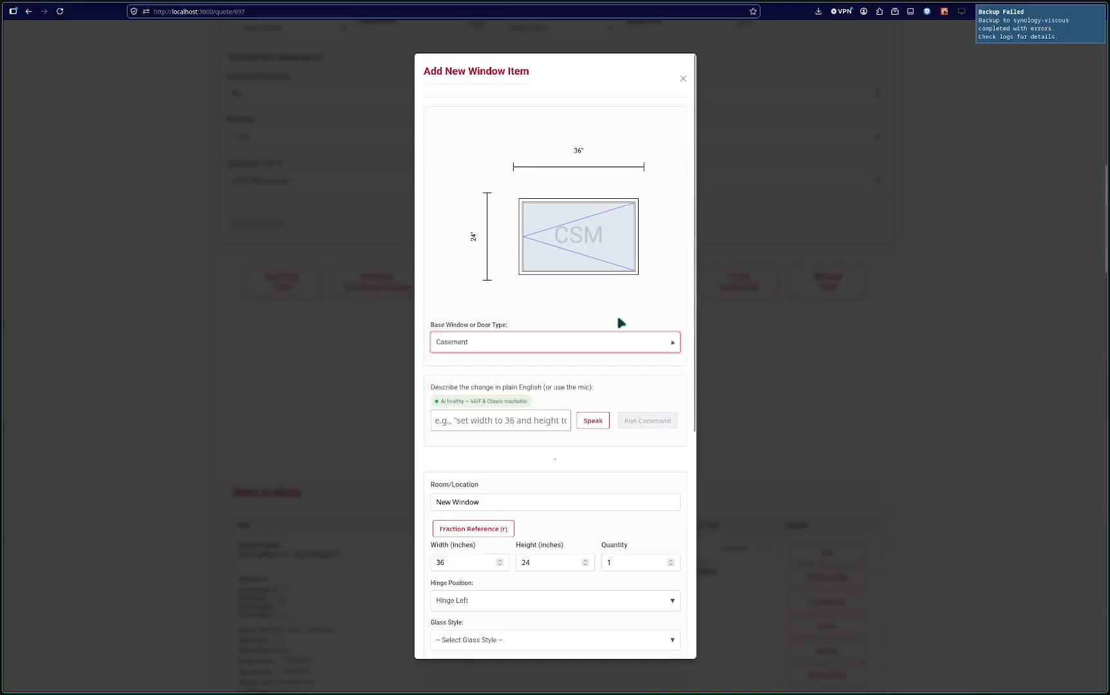
click(593, 421)
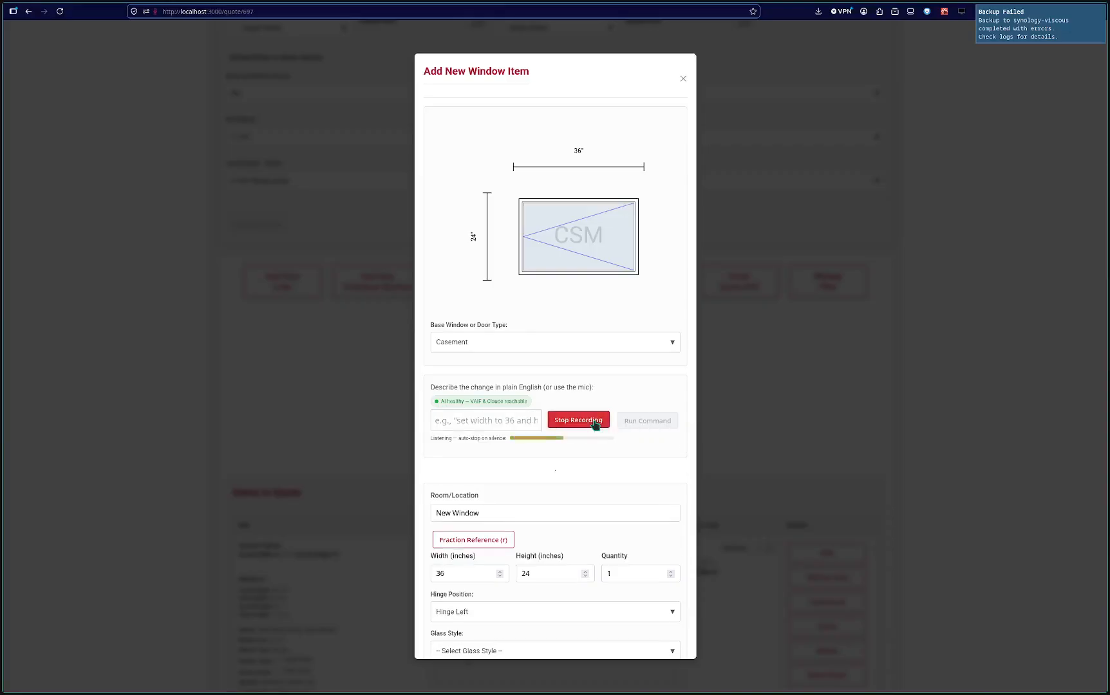
click(594, 421)
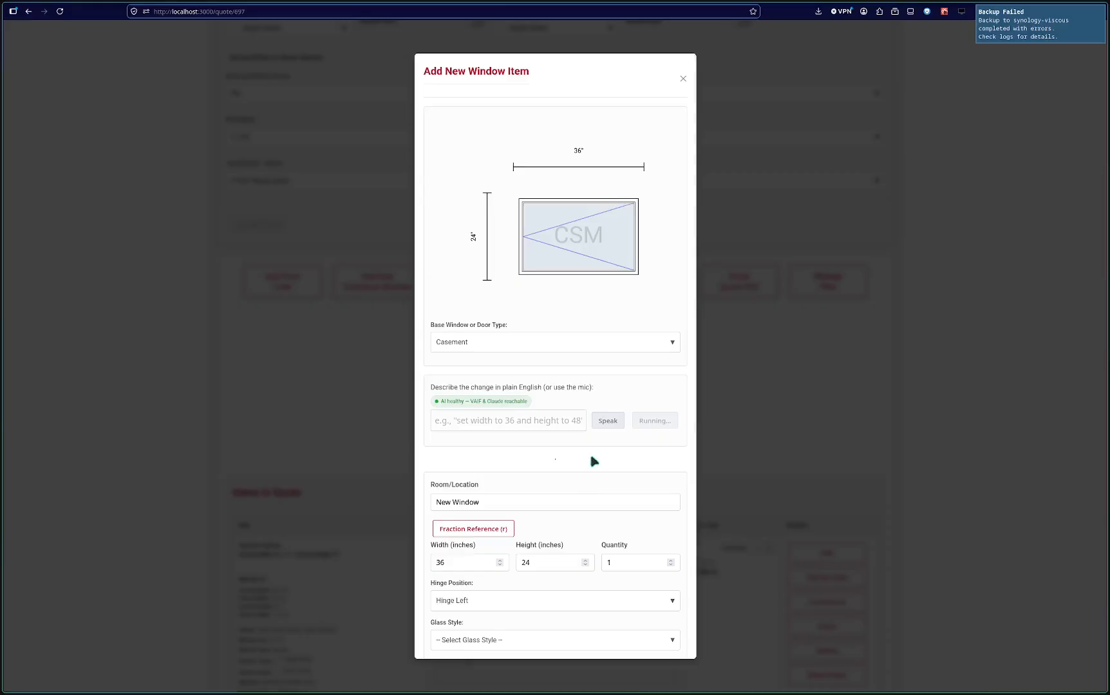
Enable the Security Film option of the new sliding door with a voice command.
scroll(598, 452, down, 1)
scroll(598, 452, down, 4)
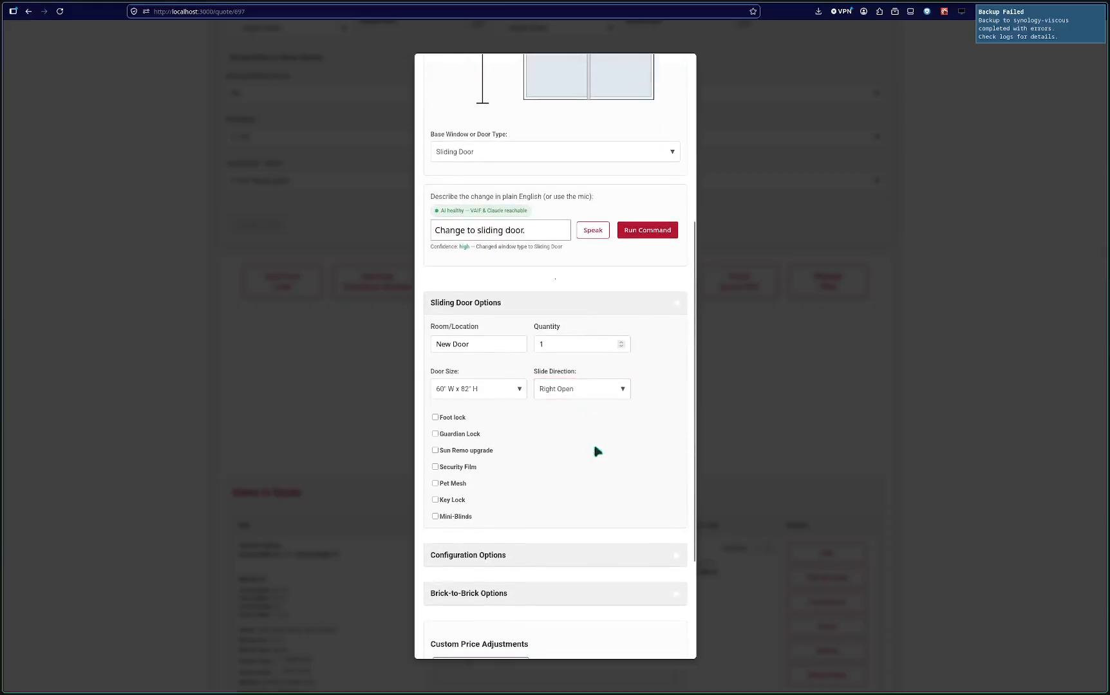
click(603, 233)
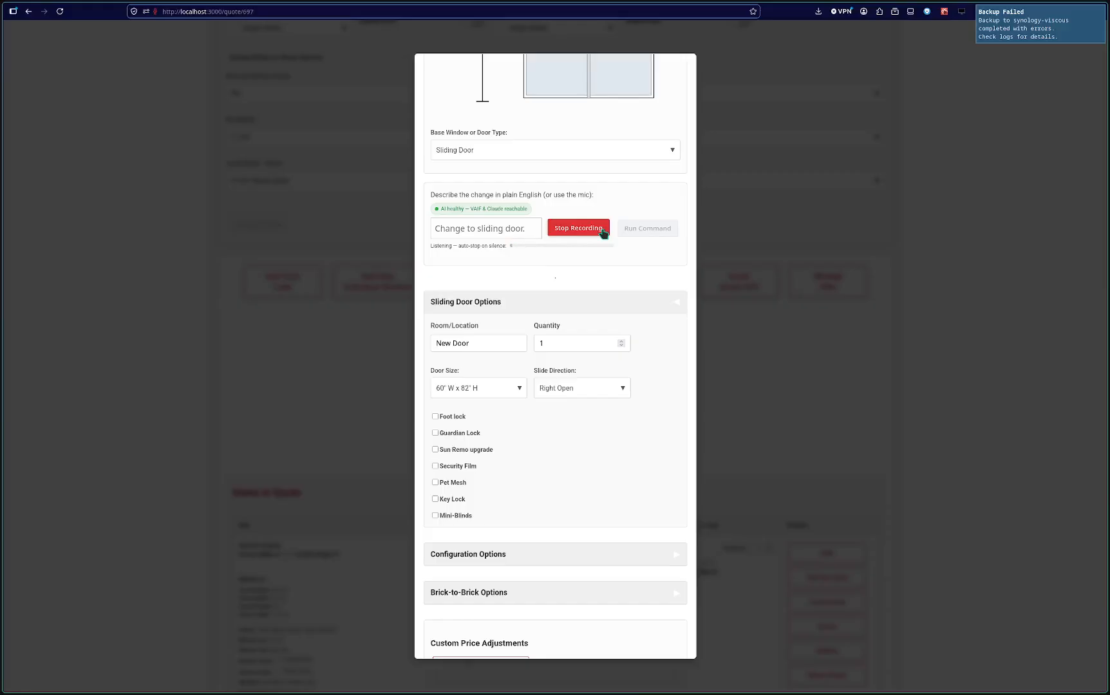
click(604, 231)
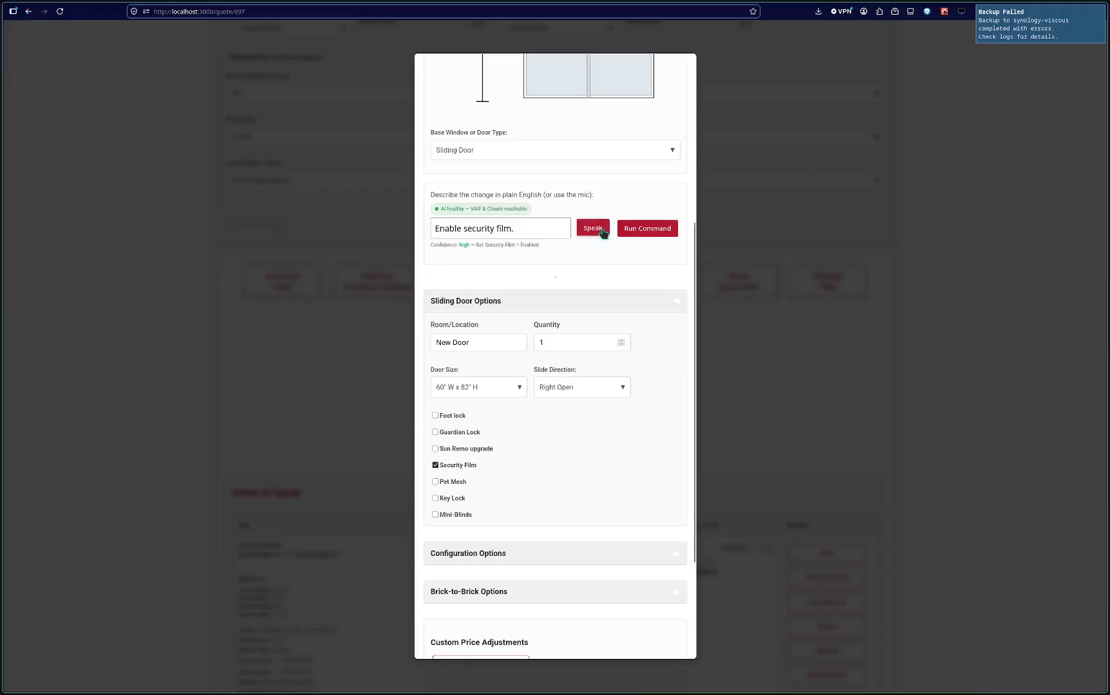
Enable the Key Lock option of the new sliding door with the voice command "Enable key lock".
click(593, 229)
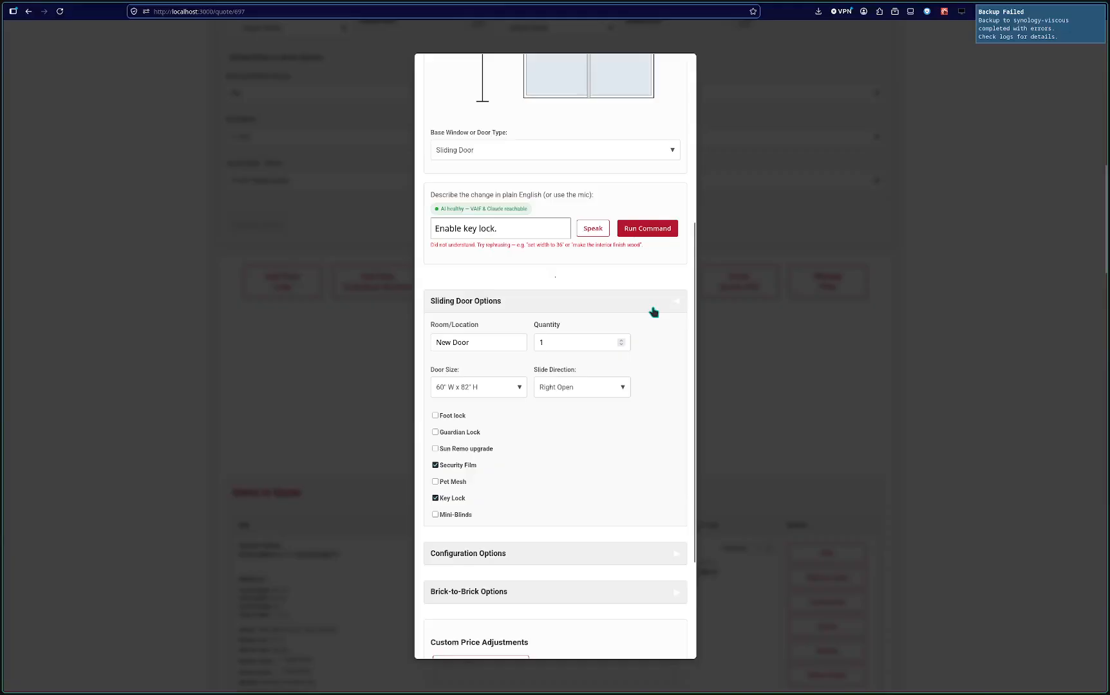
scroll(651, 310, up, 5)
scroll(653, 311, down, 3)
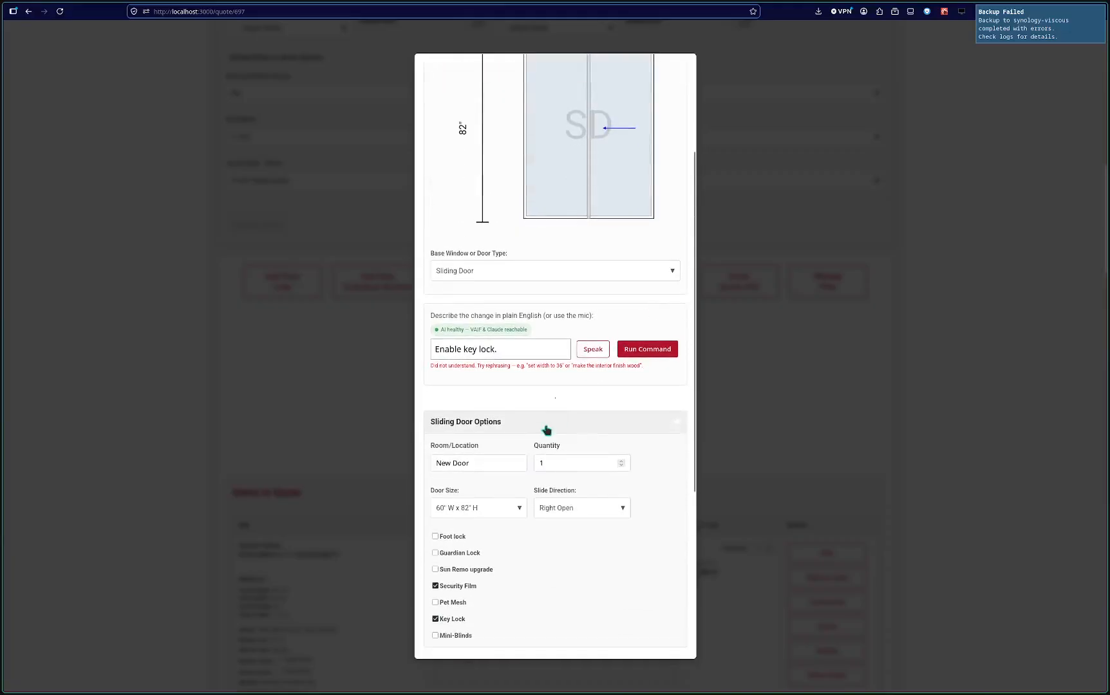
scroll(582, 285, up, 3)
scroll(582, 285, down, 3)
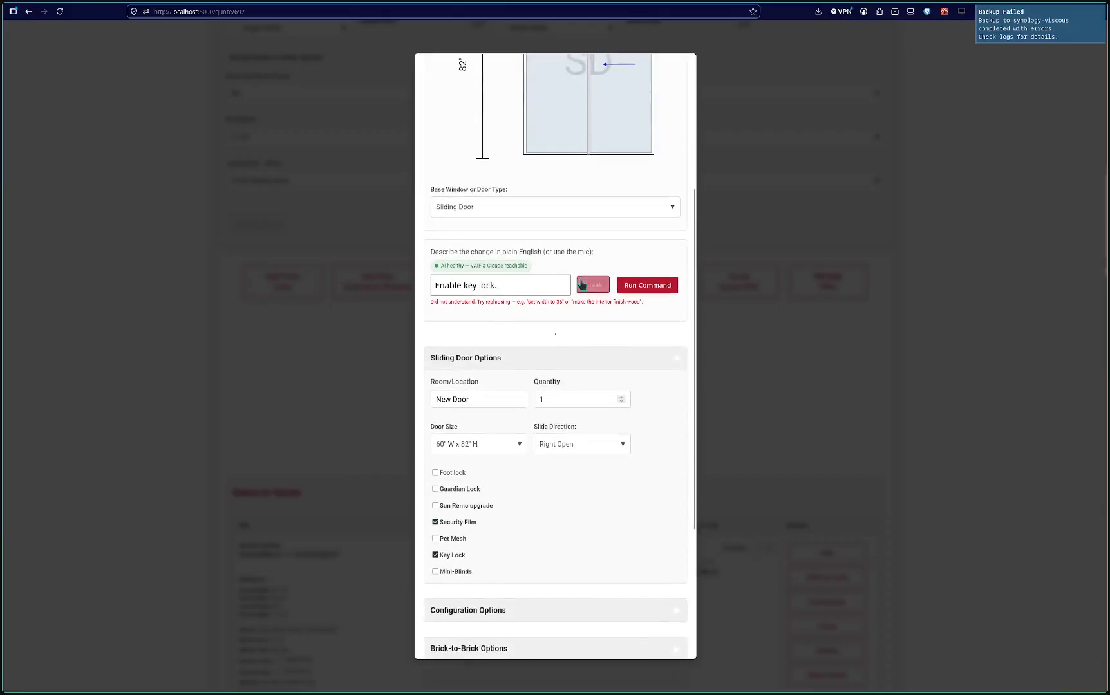
Set the sliding door's size to 72" W x 82" H and its slide direction to Left Open.
click(508, 452)
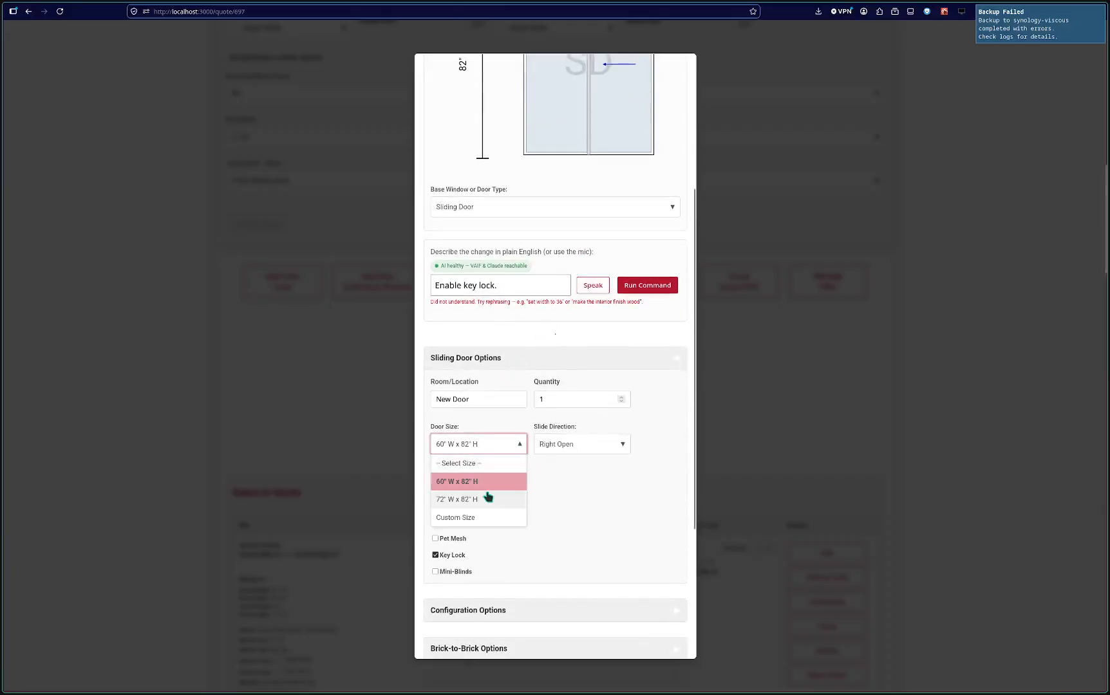
click(488, 496)
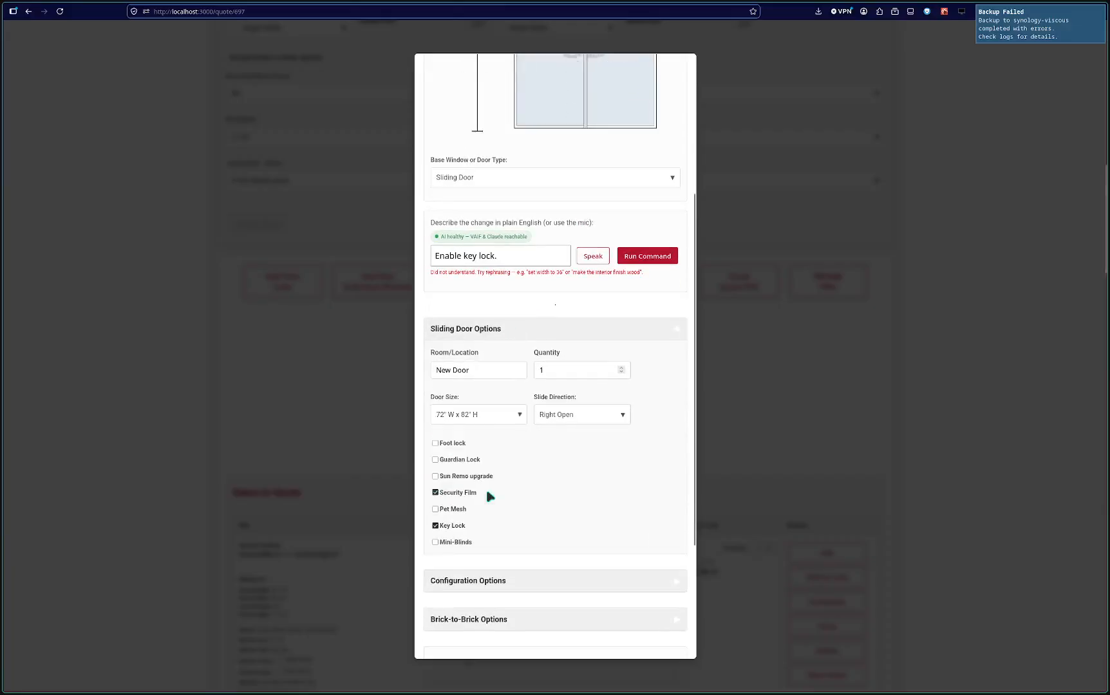
click(569, 427)
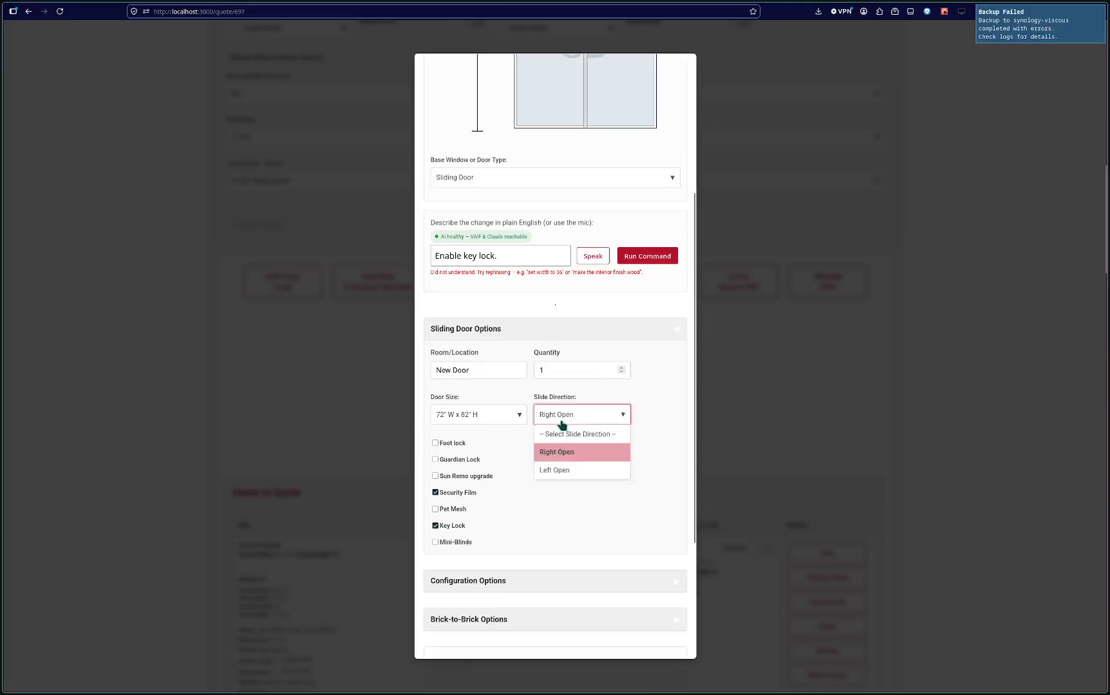
click(564, 474)
Add the configured sliding door to the quote and check its entry in the item list.
scroll(562, 505, down, 6)
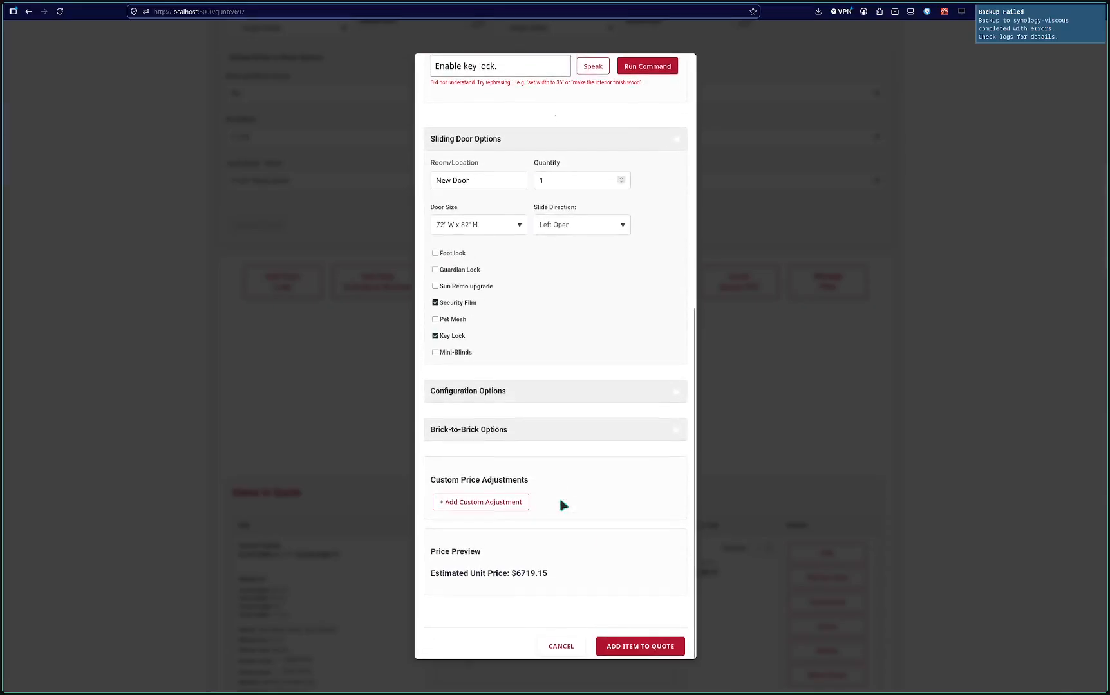
click(647, 646)
scroll(619, 577, down, 10)
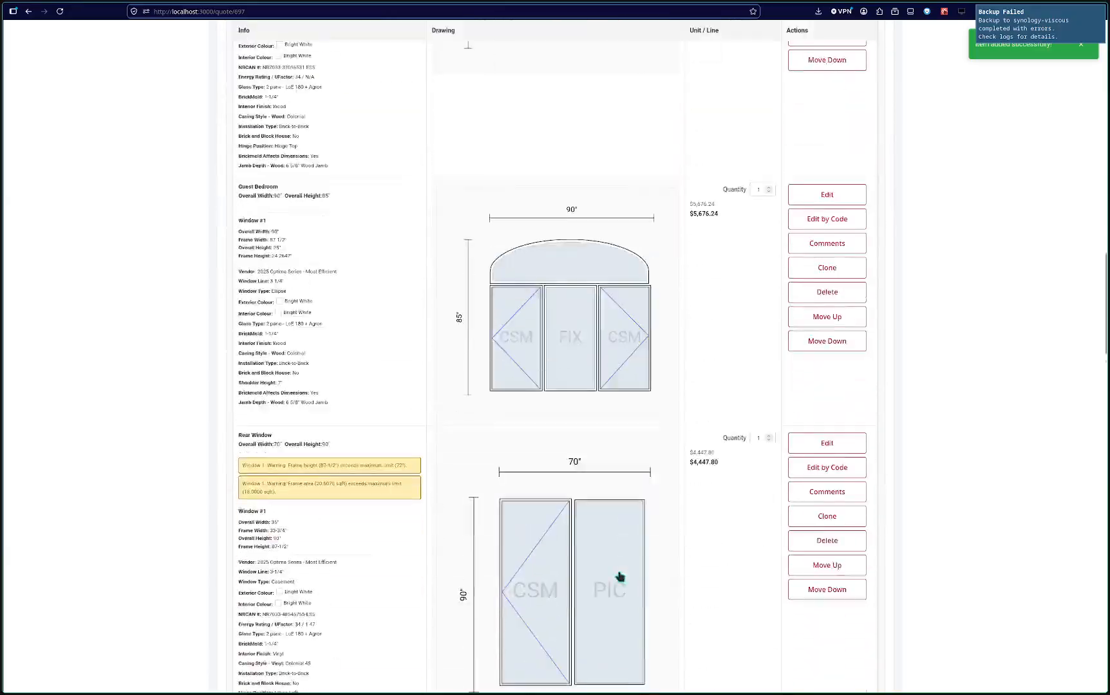
scroll(620, 577, down, 8)
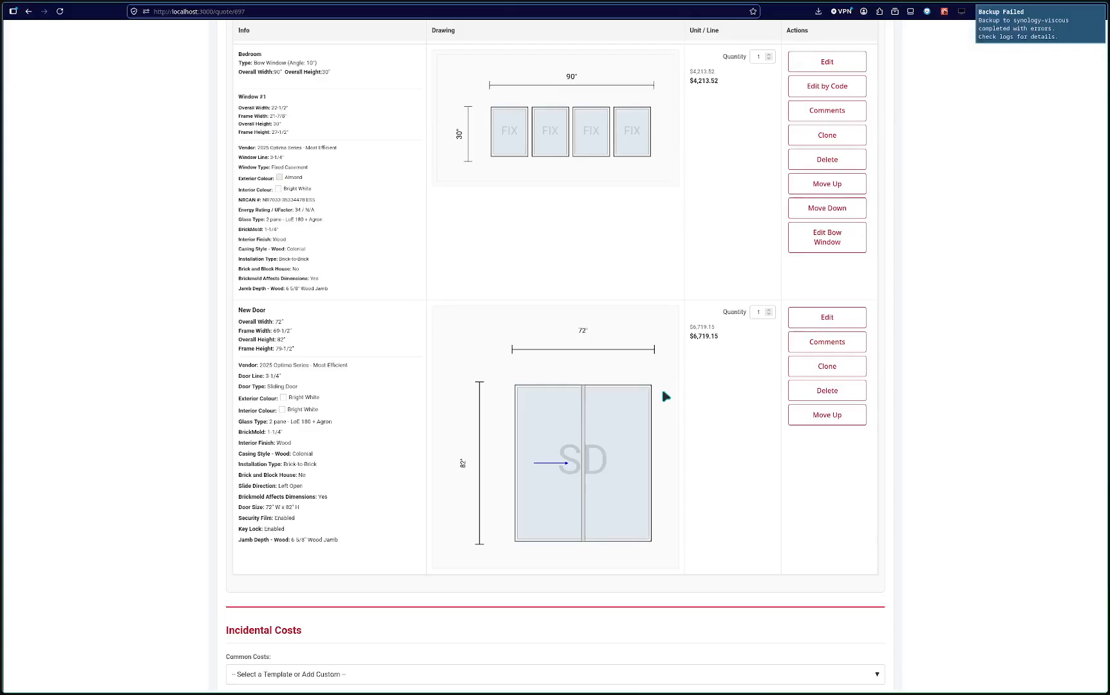
scroll(666, 397, up, 15)
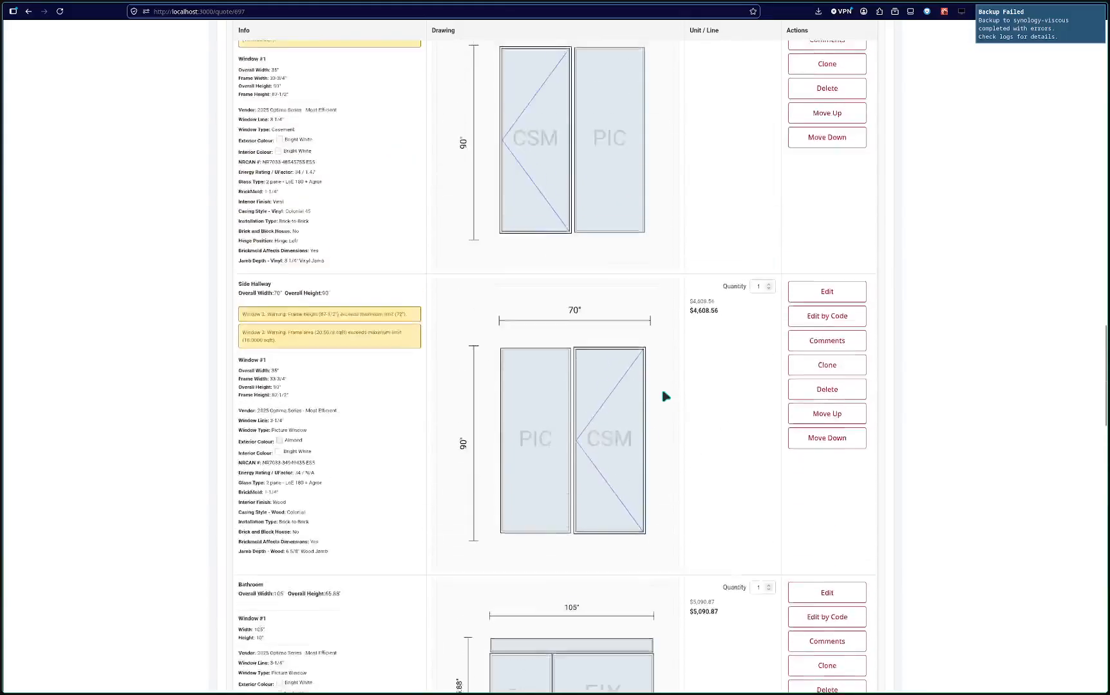
scroll(666, 397, up, 10)
scroll(666, 397, down, 5)
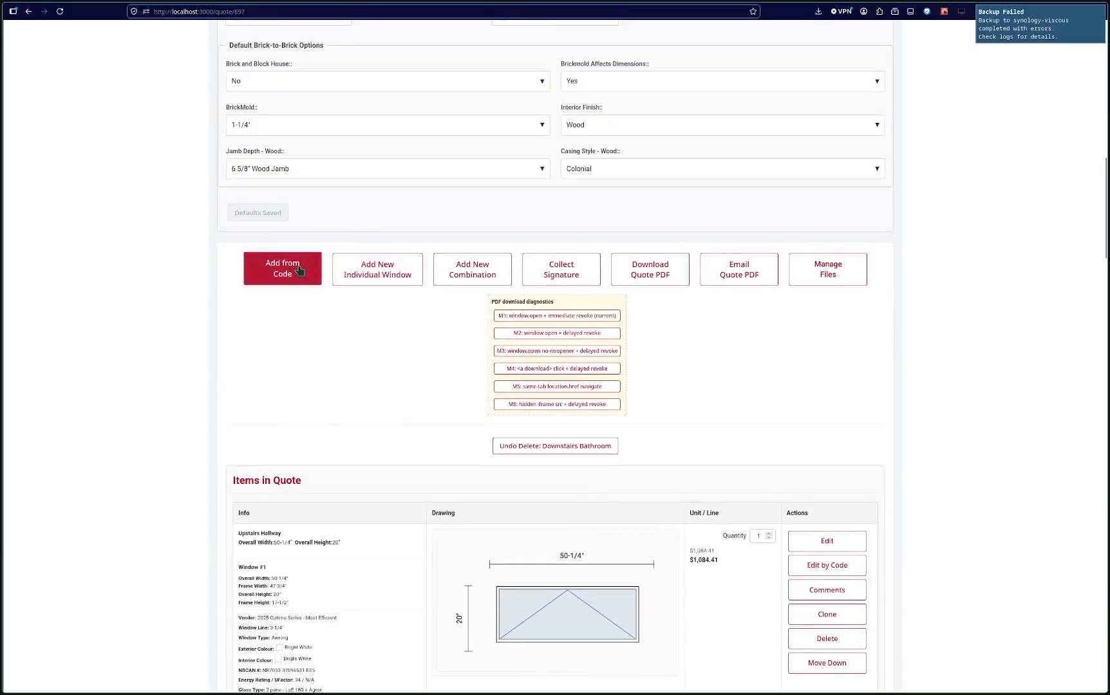
click(366, 276)
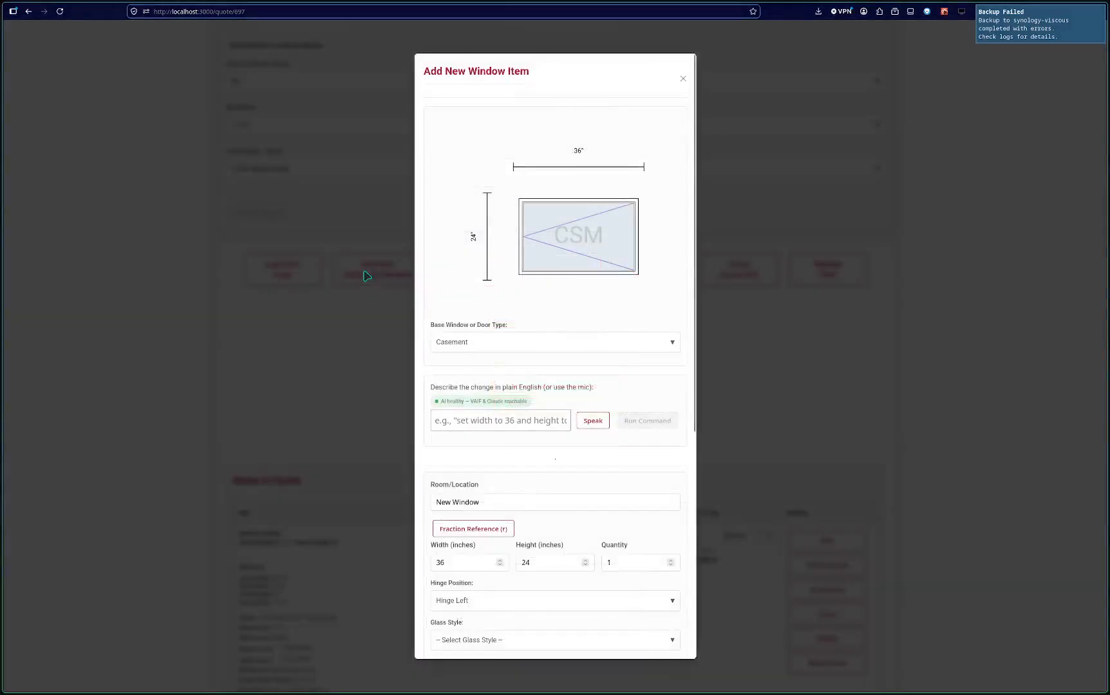
click(366, 275)
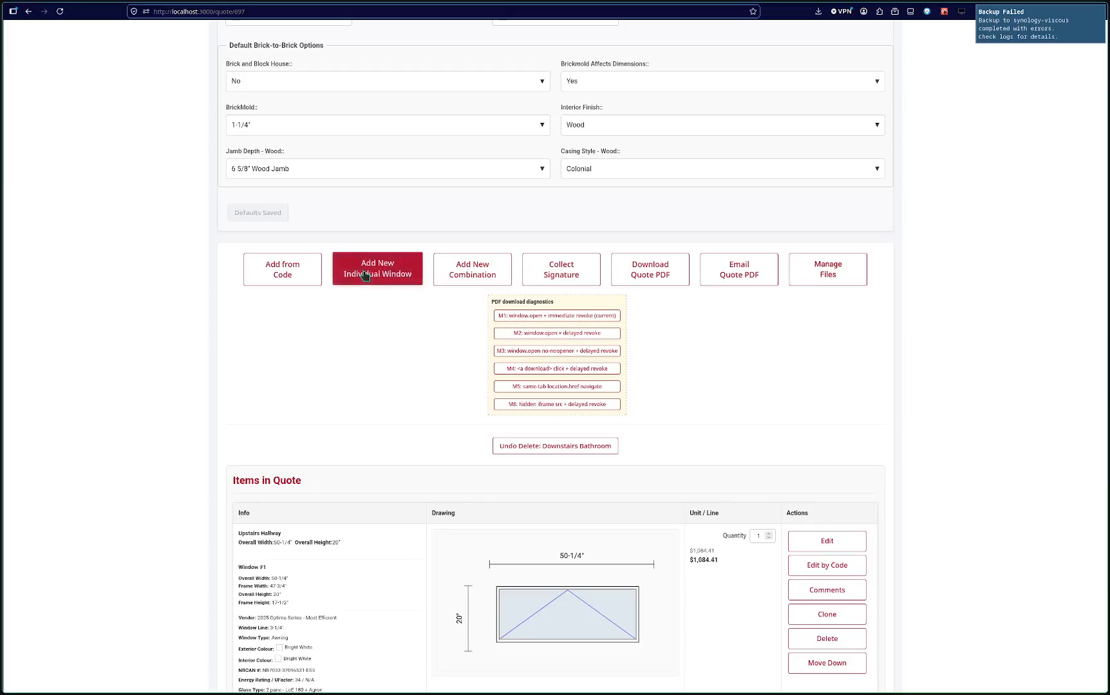
click(293, 269)
key(Escape)
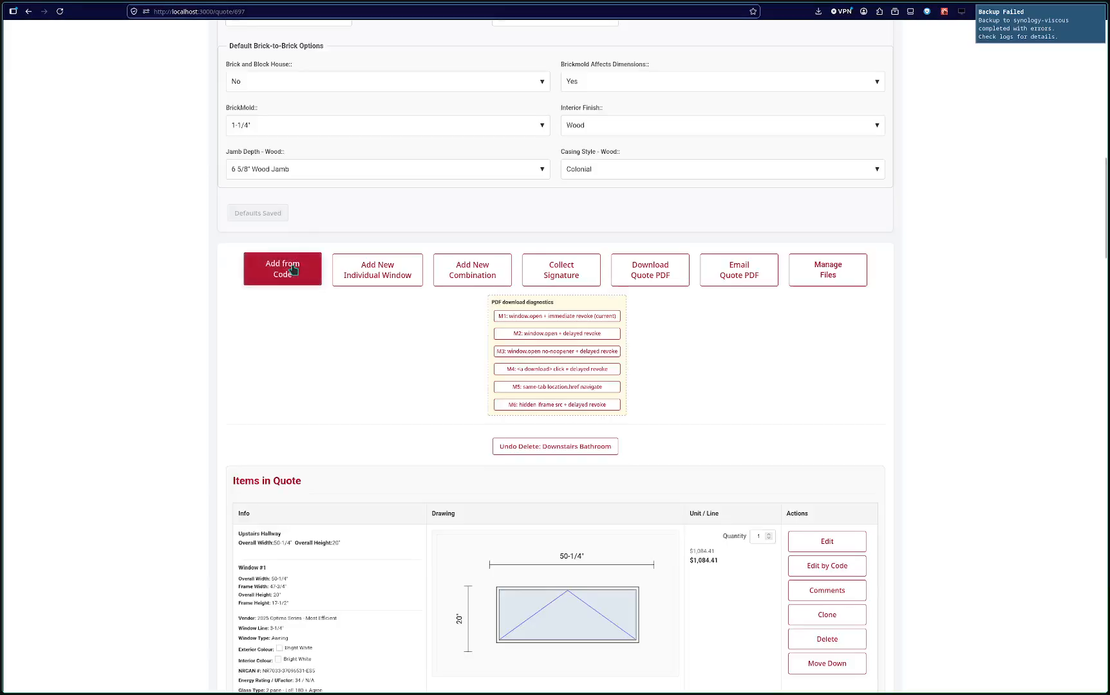
click(346, 266)
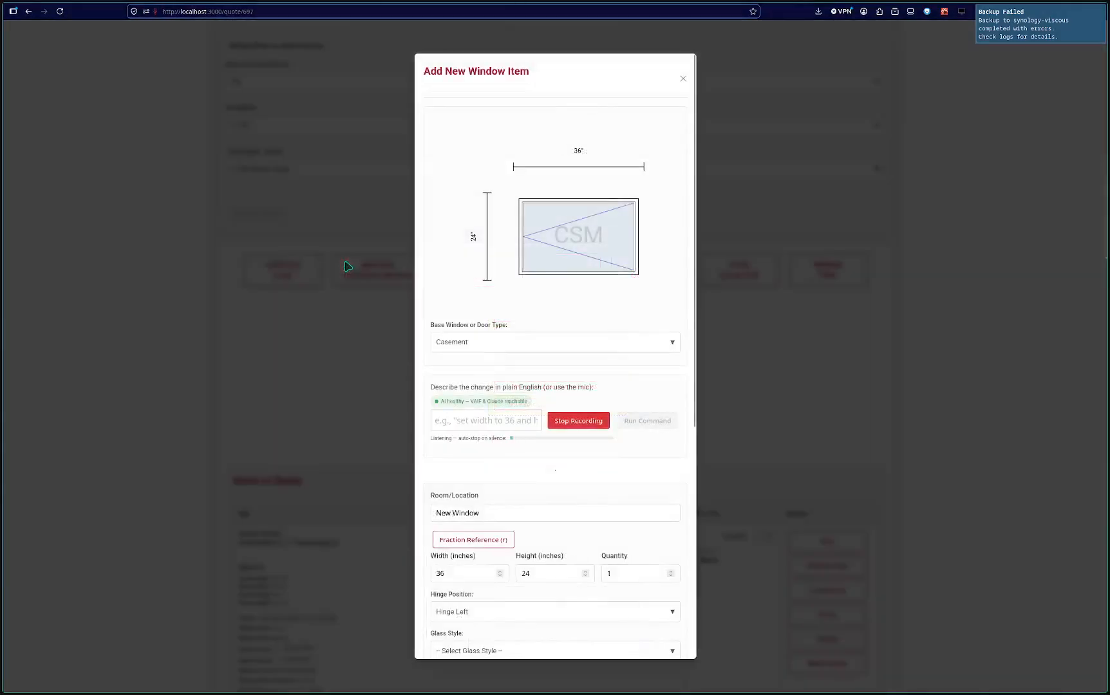
key(Escape)
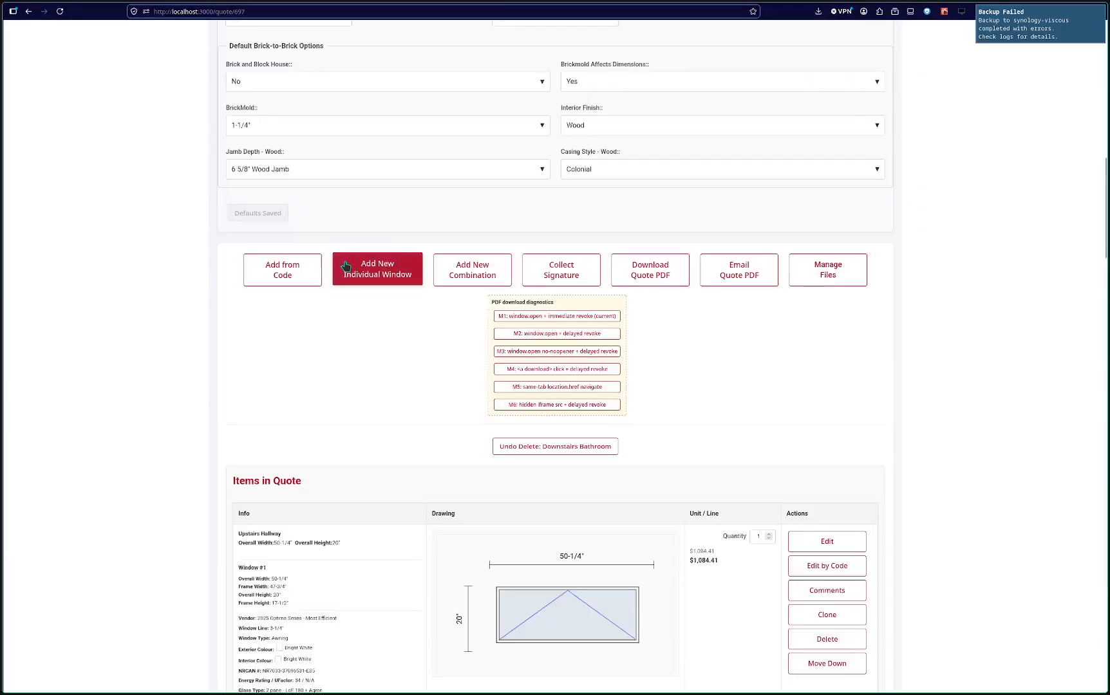
click(346, 266)
key(Escape)
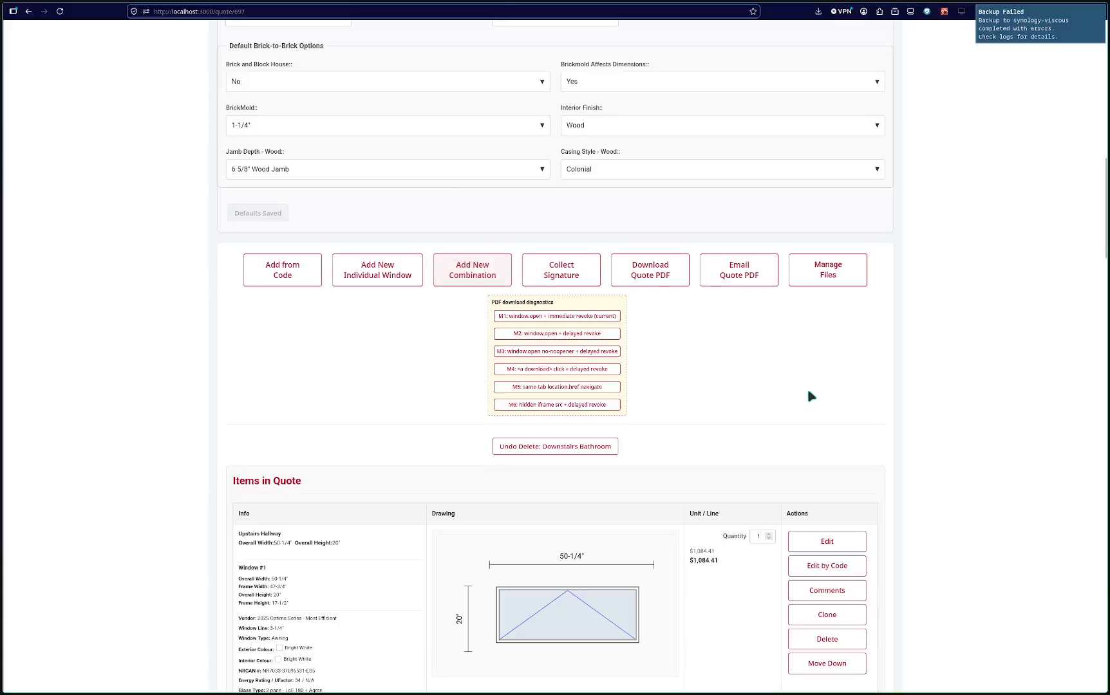
Edit the Guest Bedroom combination manually, change its middle fixed casement to an Awning, and save the combination.
scroll(808, 389, down, 10)
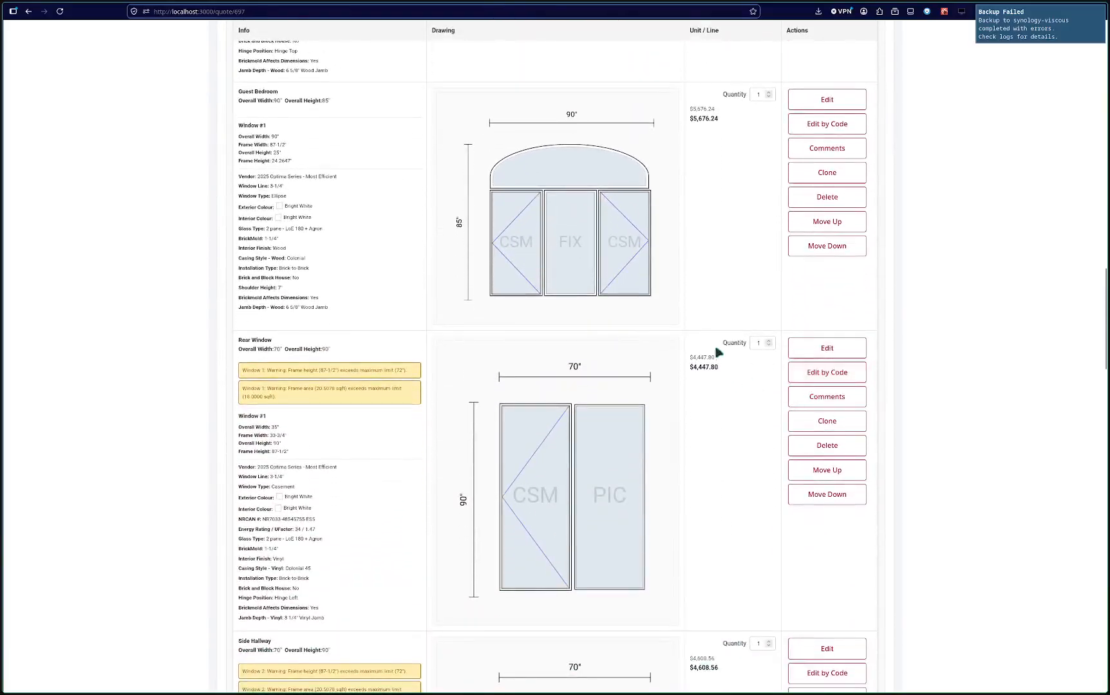
click(810, 114)
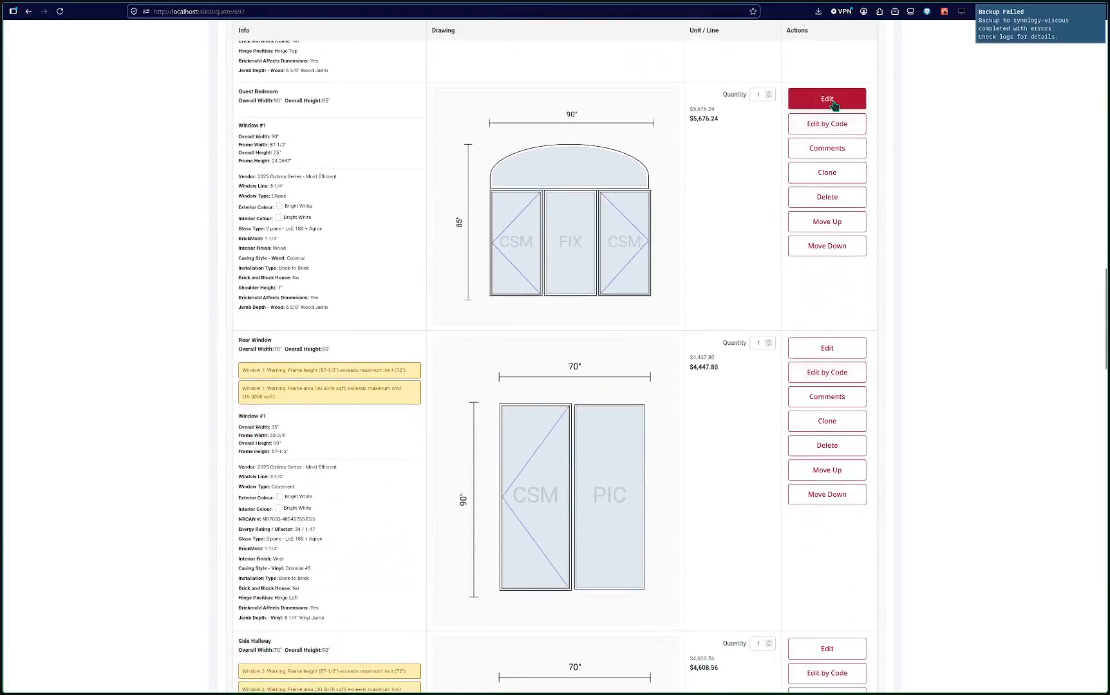
click(828, 100)
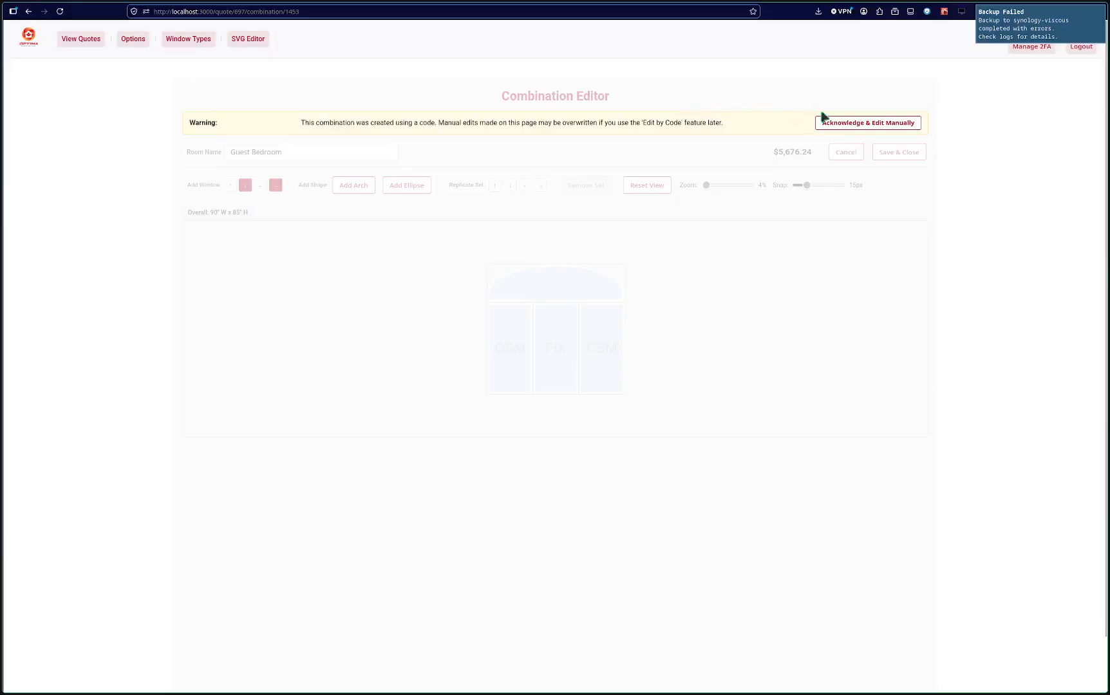
click(859, 124)
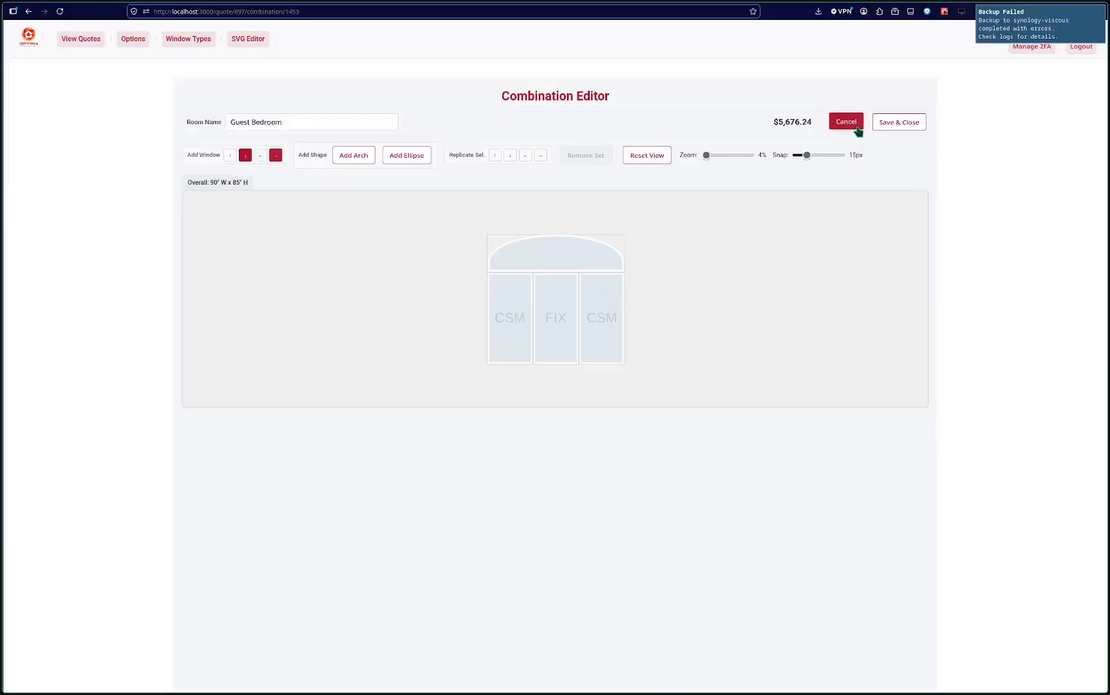
click(571, 336)
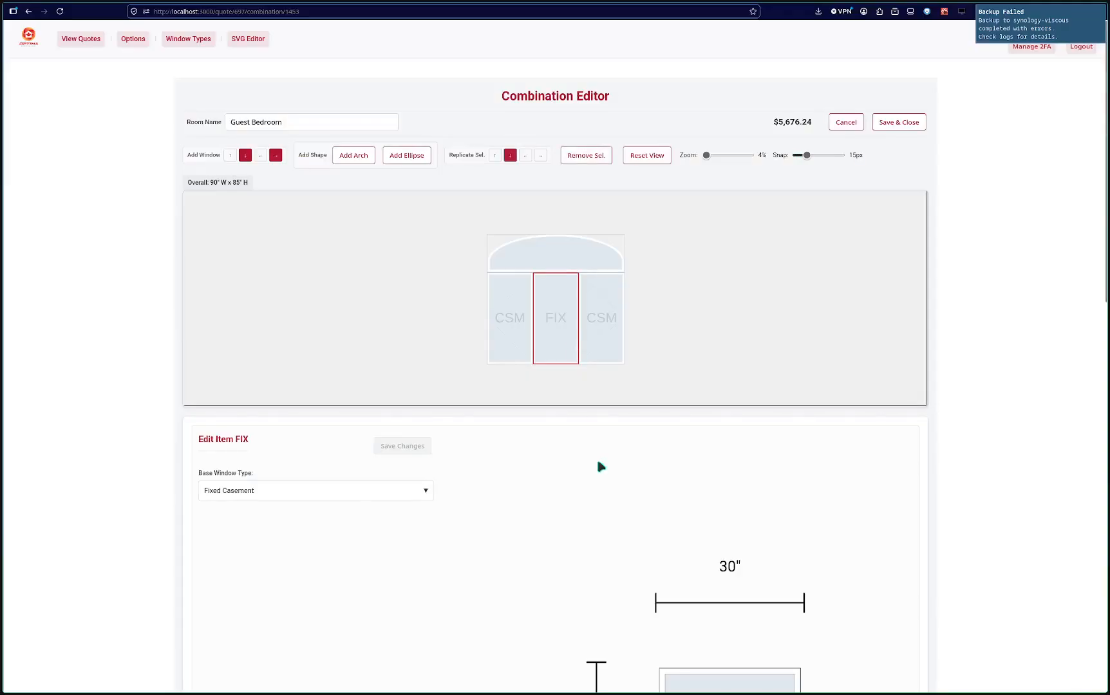
click(354, 498)
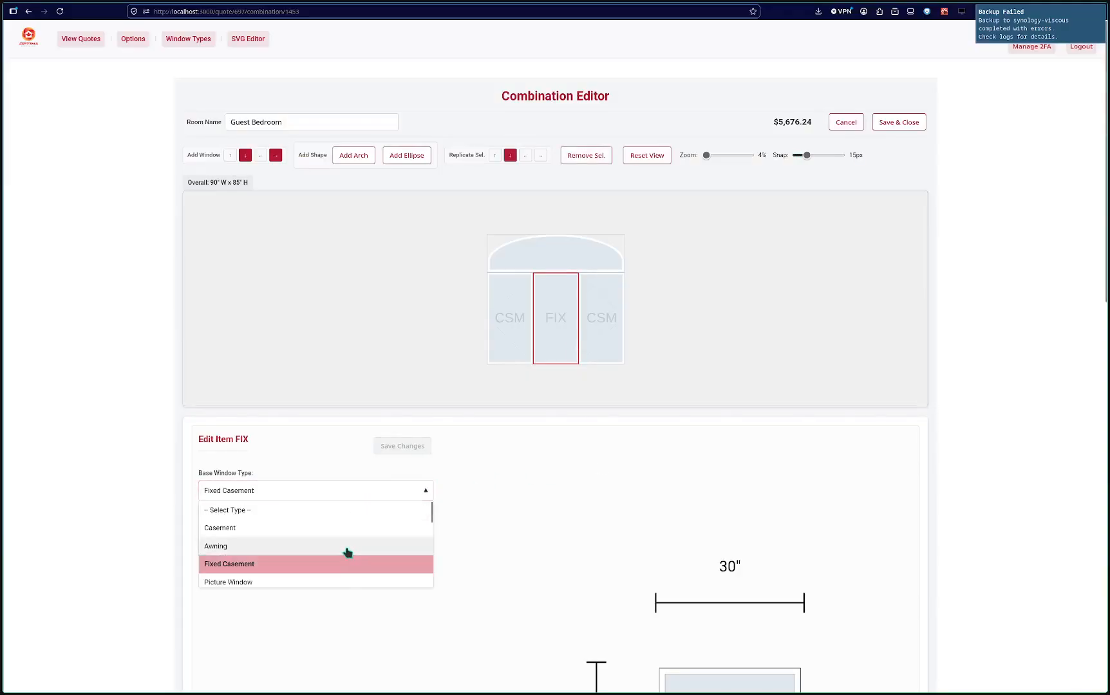
click(347, 549)
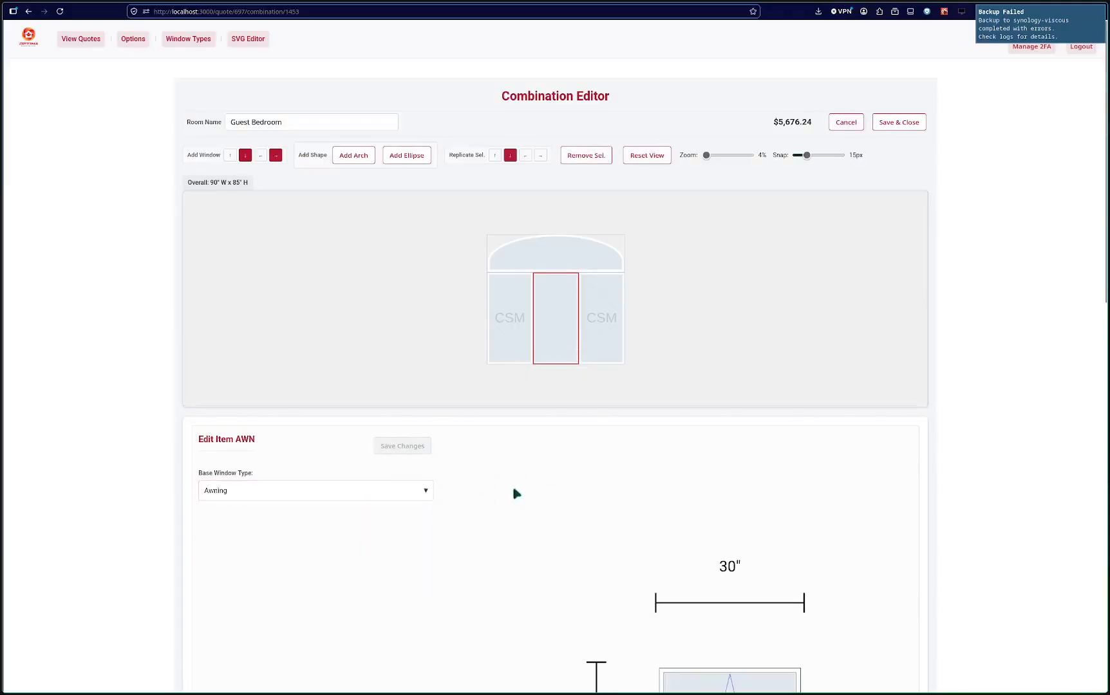
click(915, 122)
Examine the middle window's details in the Guest Bedroom drawing and compare them with the other quote items.
scroll(846, 200, down, 20)
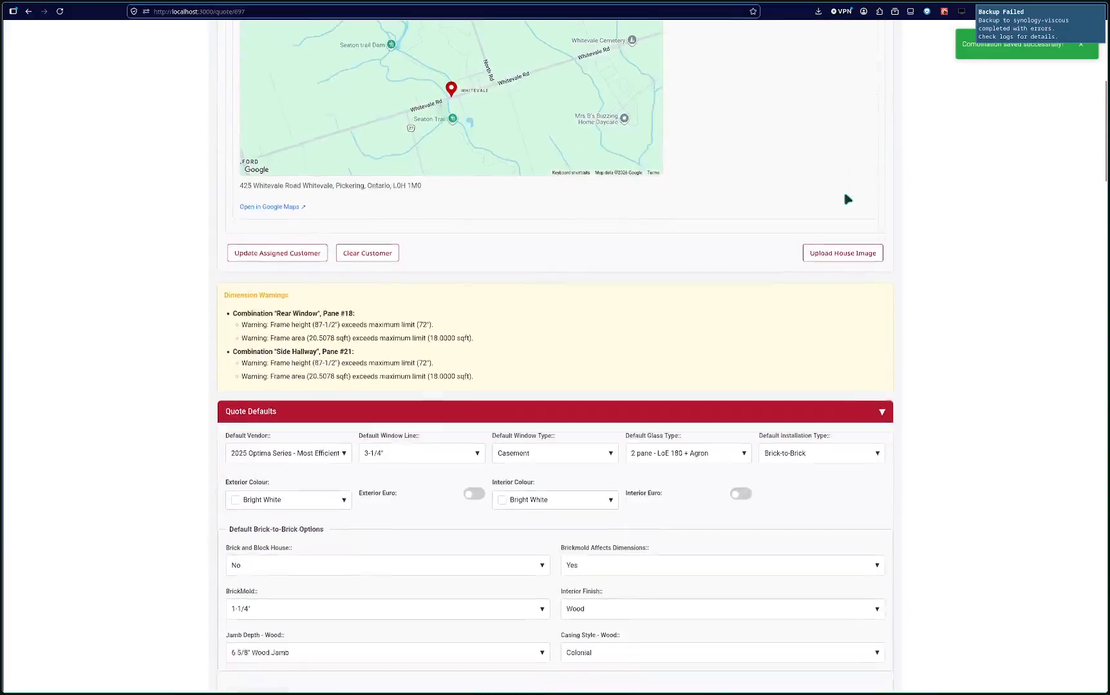
scroll(846, 199, down, 4)
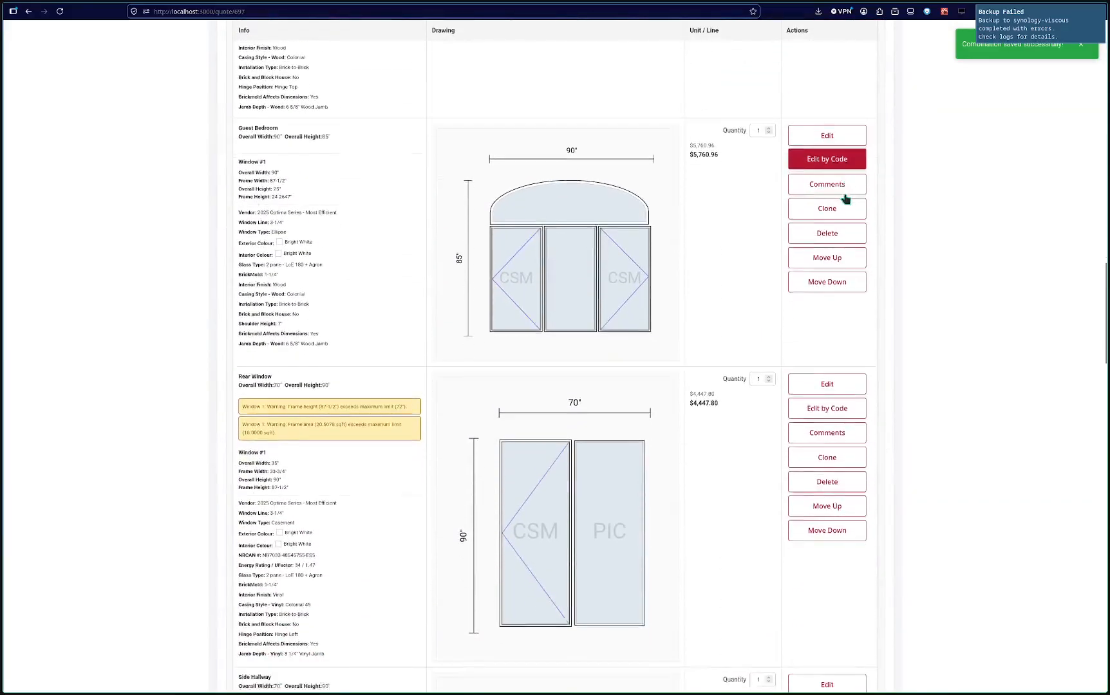
click(593, 273)
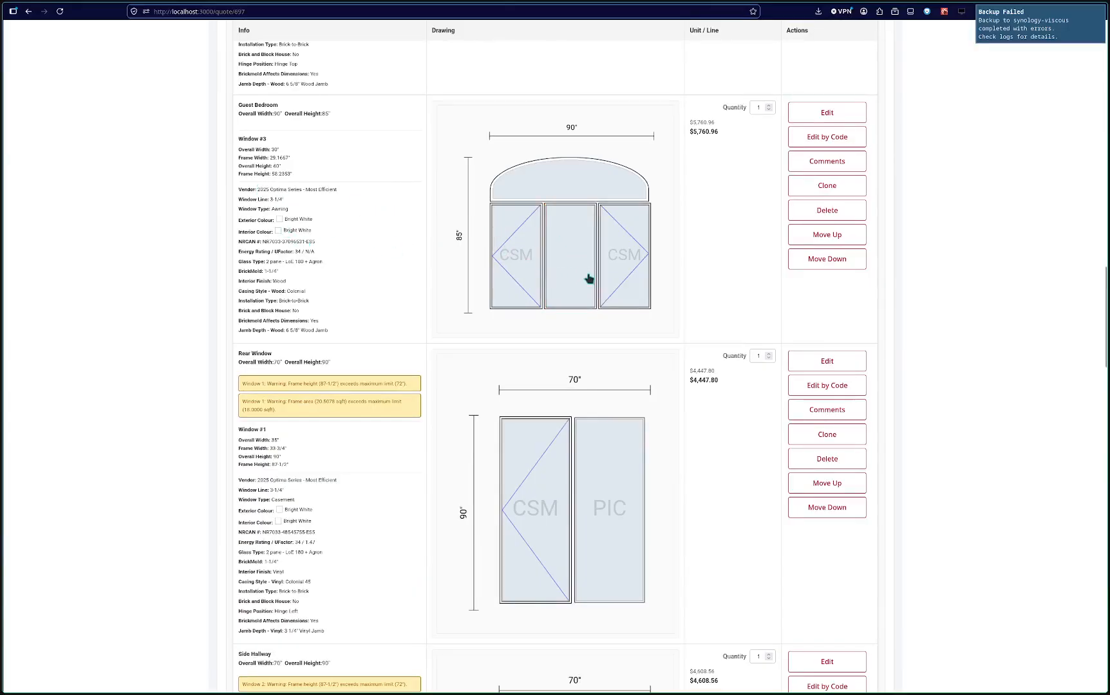
scroll(557, 292, down, 7)
scroll(557, 292, down, 15)
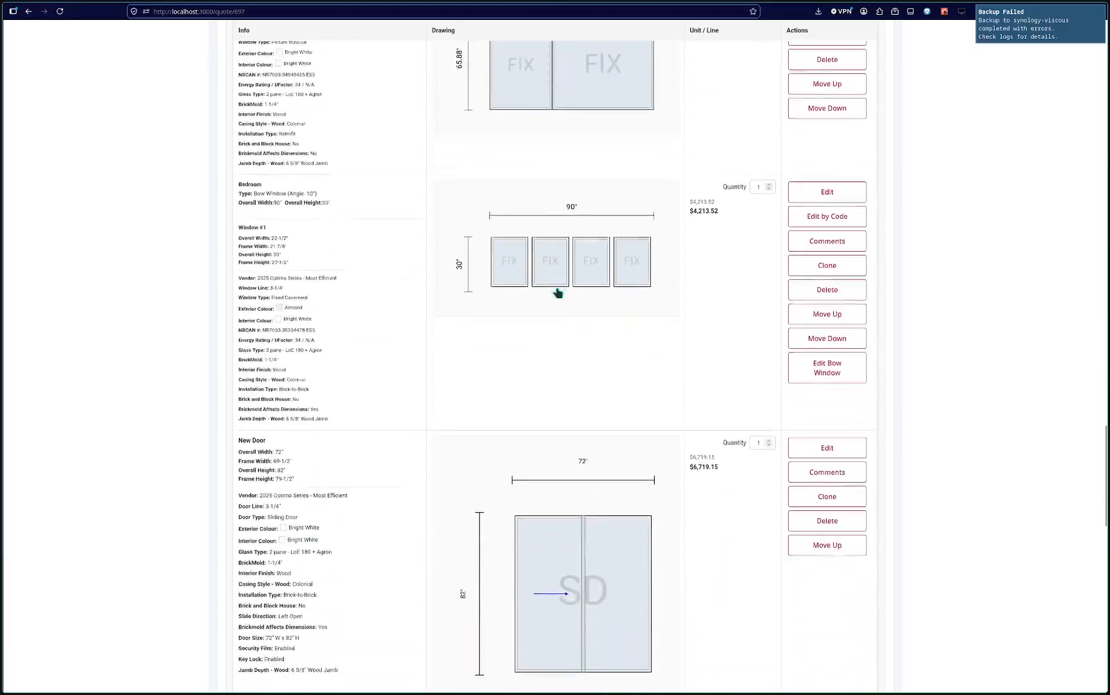
scroll(558, 292, up, 20)
scroll(557, 293, up, 10)
scroll(558, 292, down, 3)
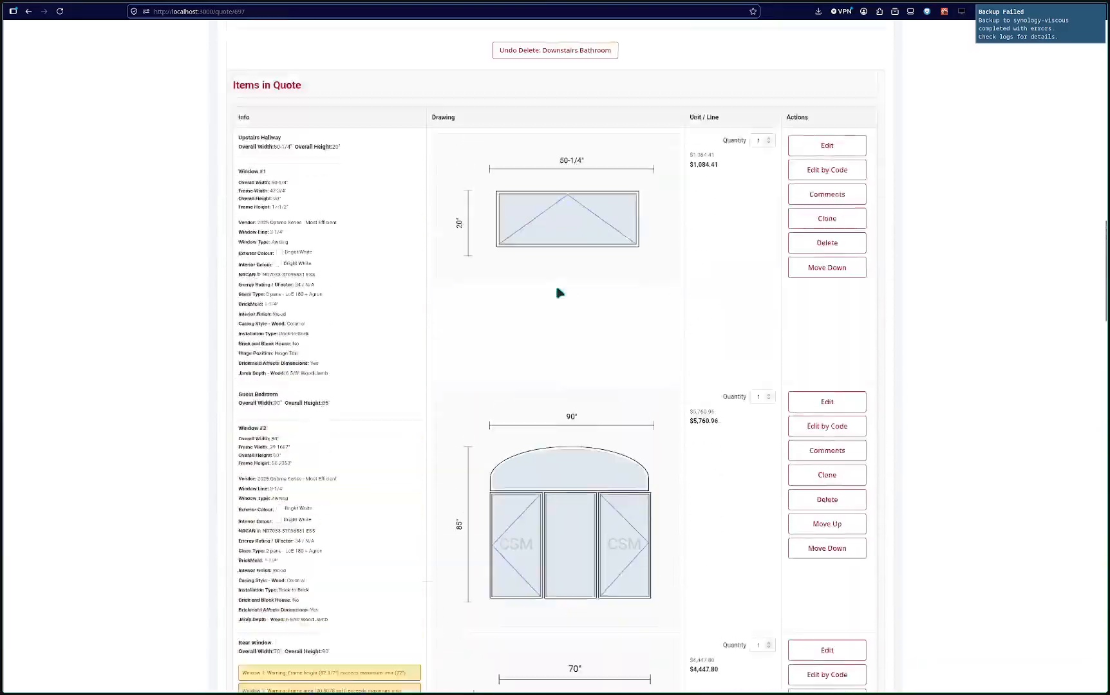
scroll(558, 293, up, 2)
scroll(558, 292, down, 2)
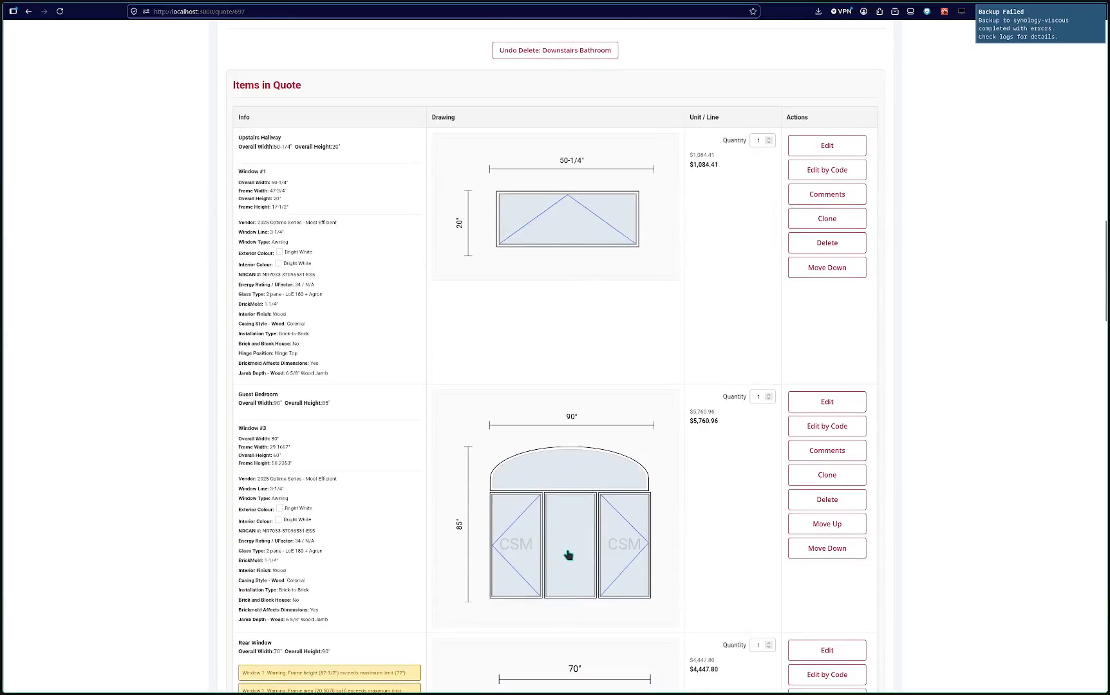
Examine the middle awning's Configuration and Brick-to-Brick Options in the Guest Bedroom's manual combination editor, then leave without saving.
click(826, 404)
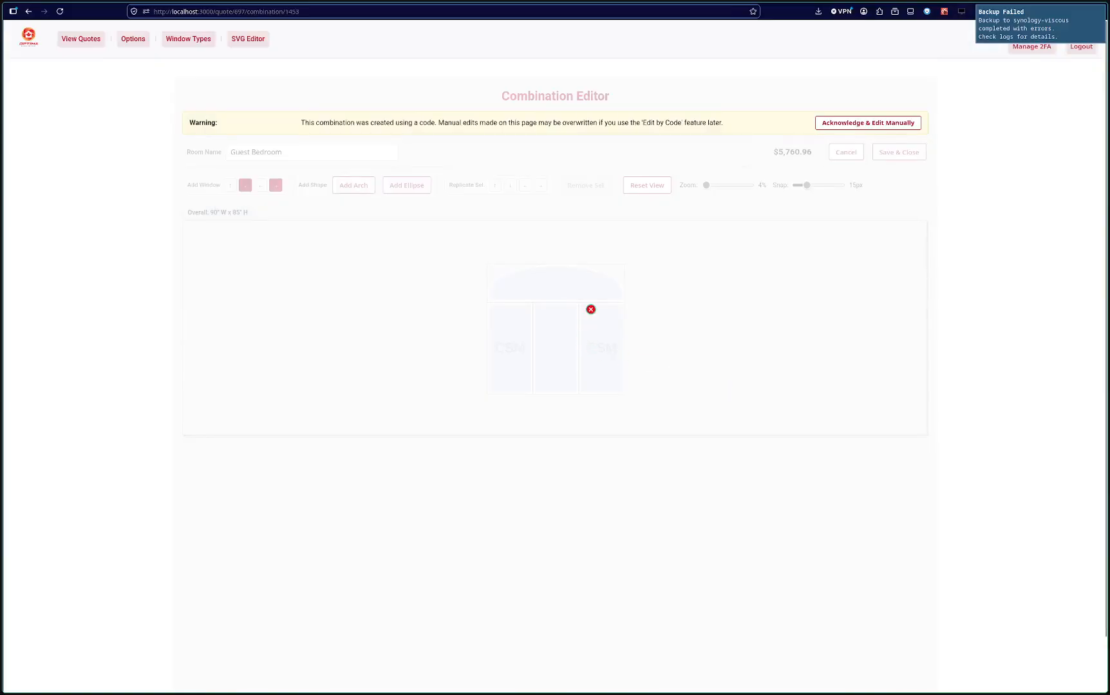
click(834, 124)
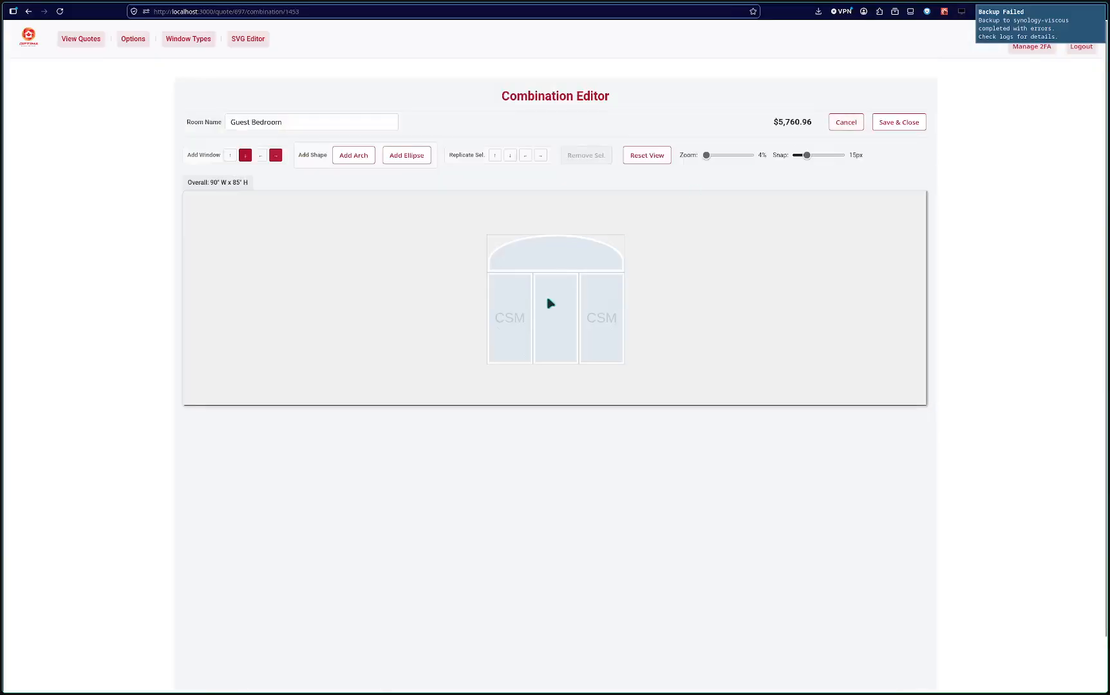
click(548, 303)
scroll(668, 493, down, 5)
scroll(668, 494, down, 10)
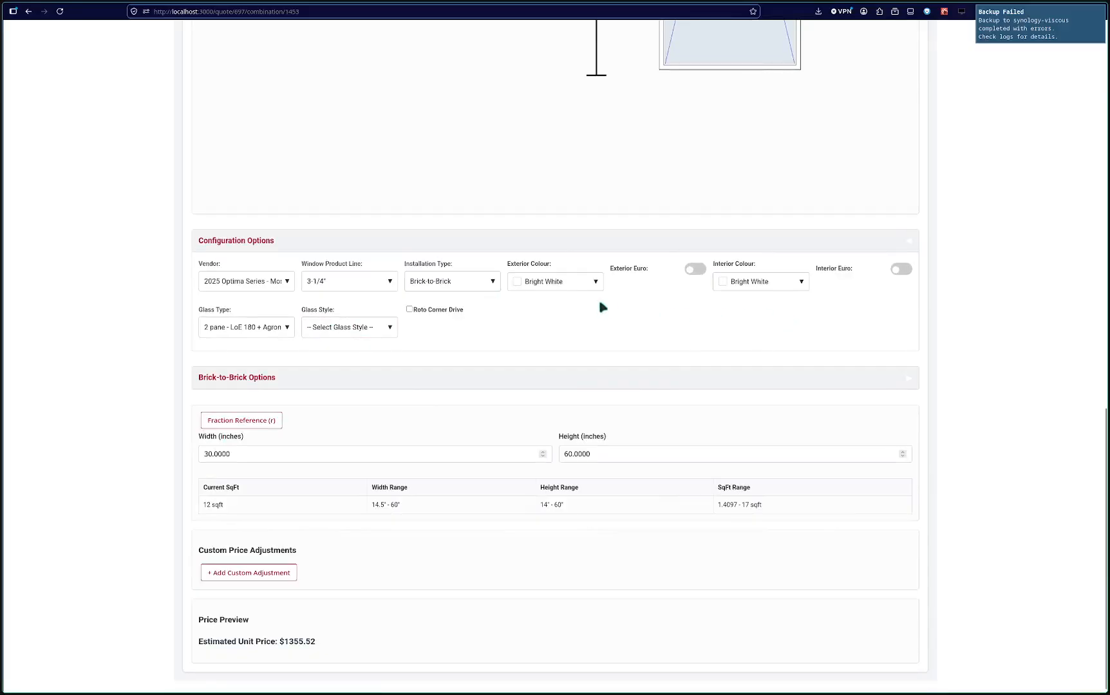
scroll(432, 342, down, 1)
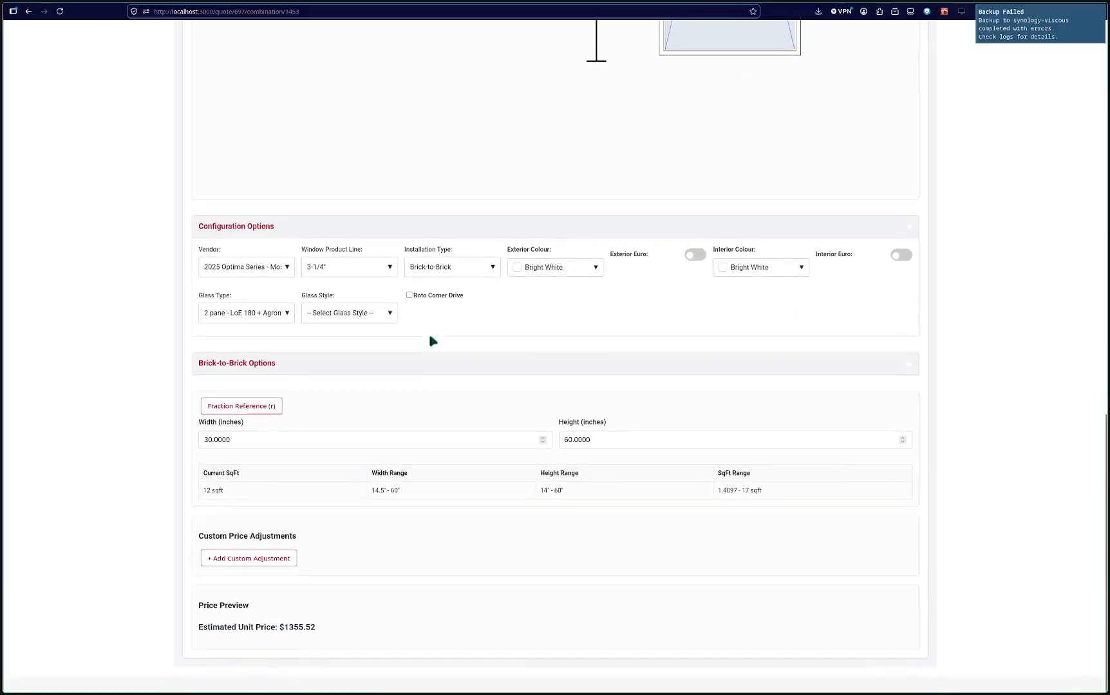
scroll(433, 342, up, 1)
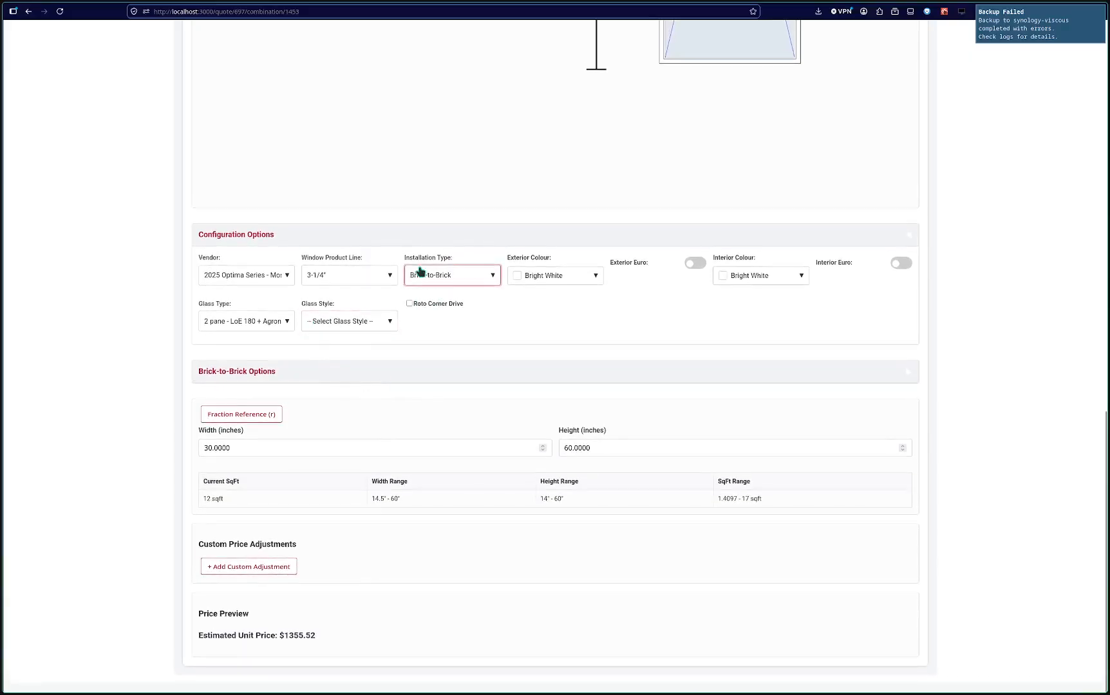
click(402, 380)
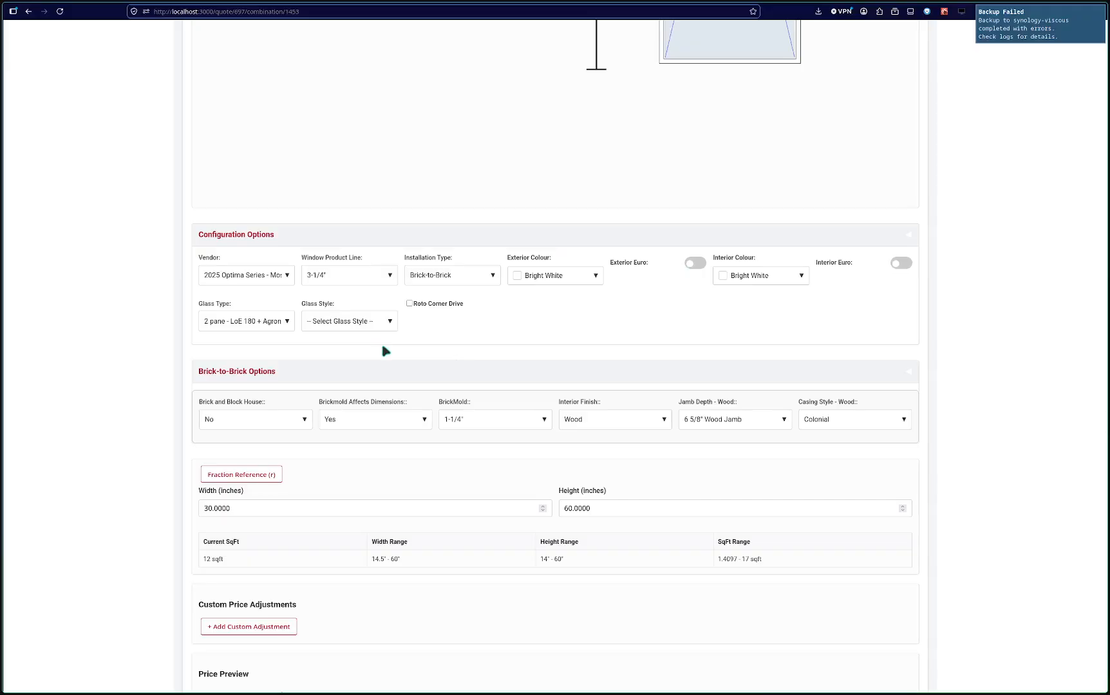
scroll(385, 351, up, 10)
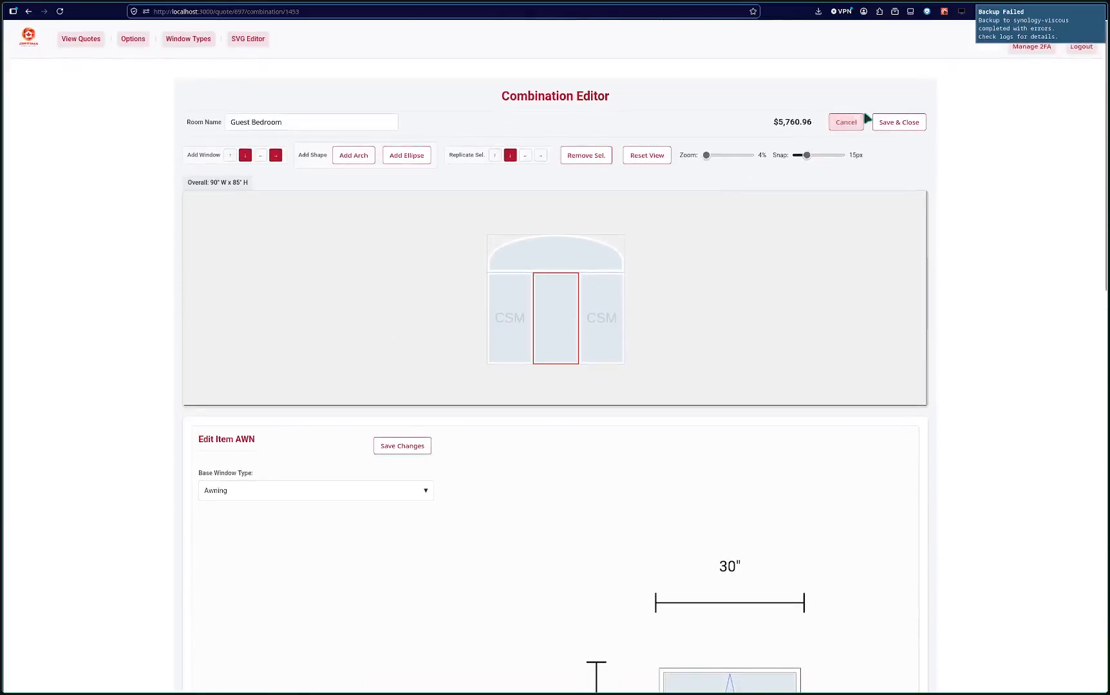
click(846, 129)
Regenerate the Guest Bedroom combination from its existing code ELL_25_7-CSML/FIX/CSMR,90X85, overwriting the manual adjustments.
scroll(779, 315, down, 20)
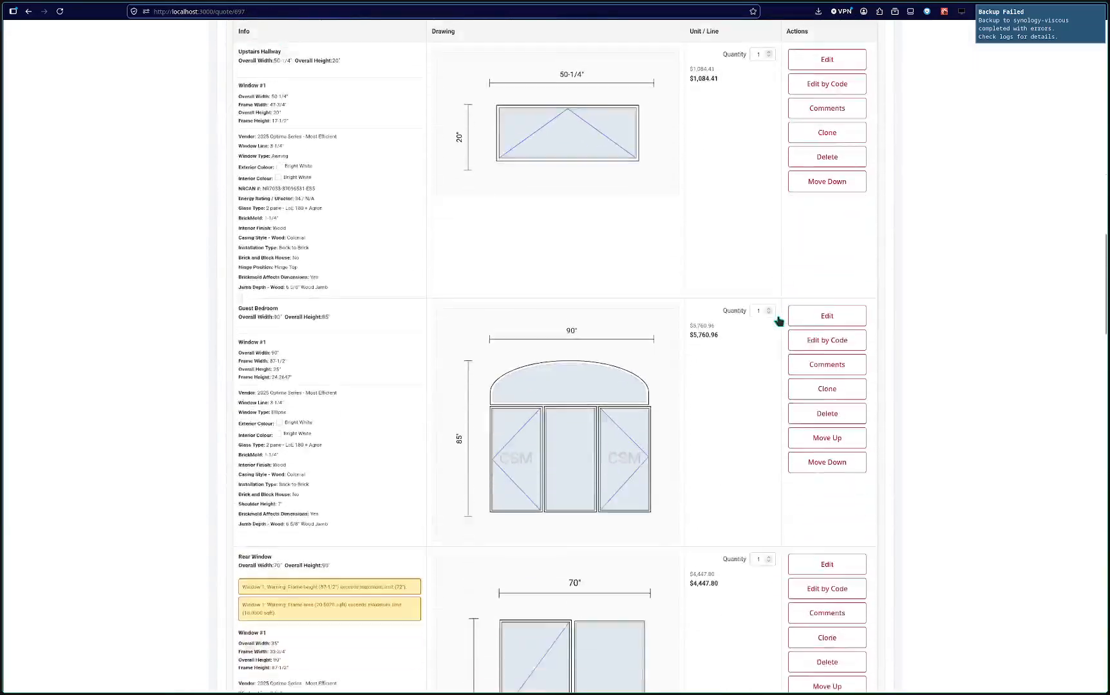
click(848, 312)
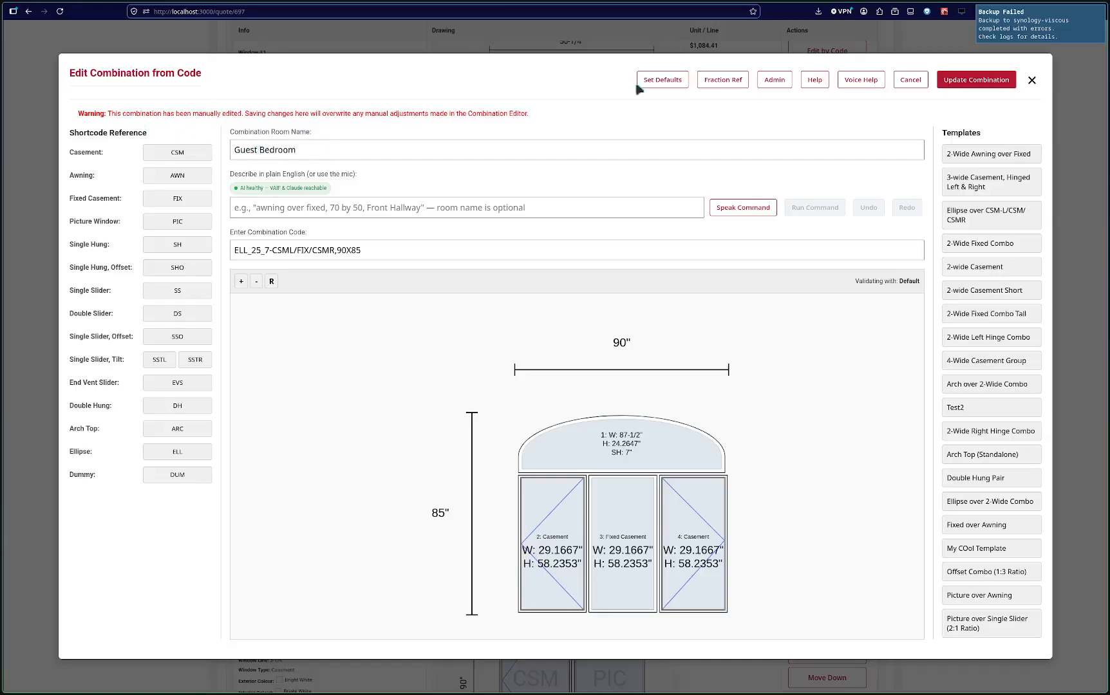
click(985, 86)
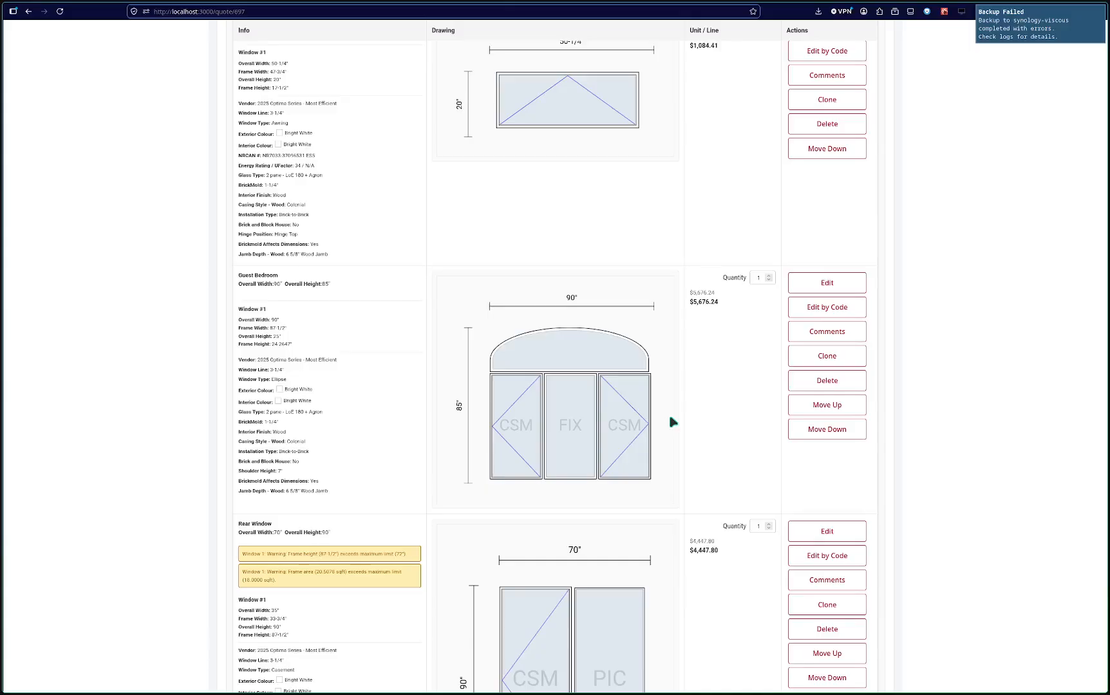
scroll(673, 422, down, 20)
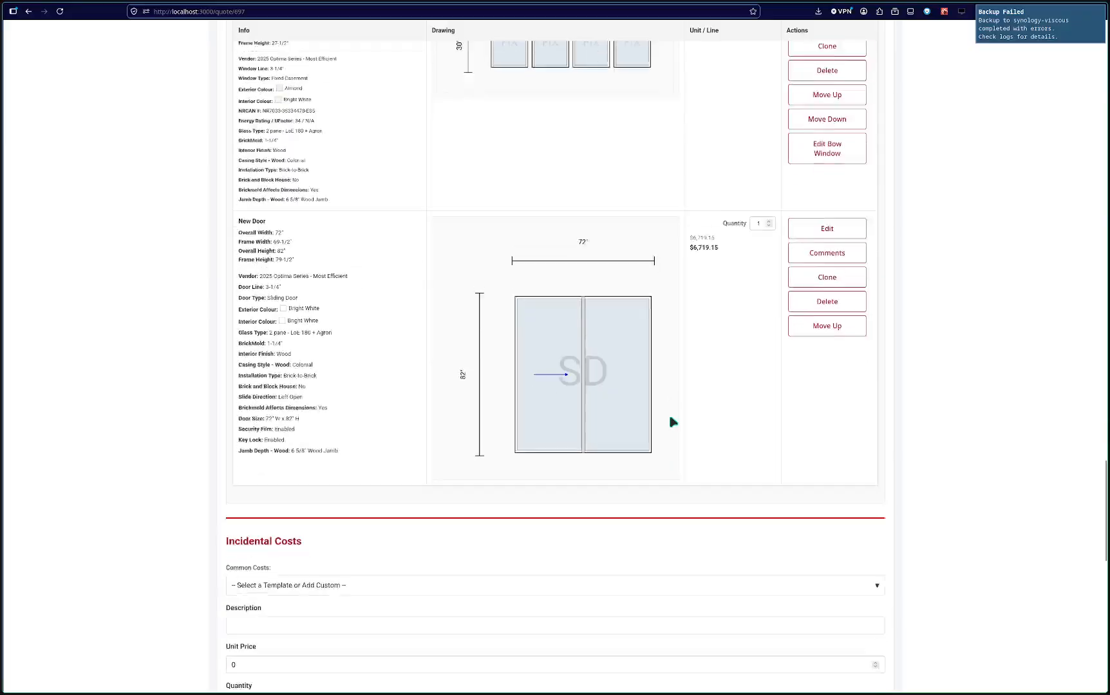
scroll(673, 422, down, 1)
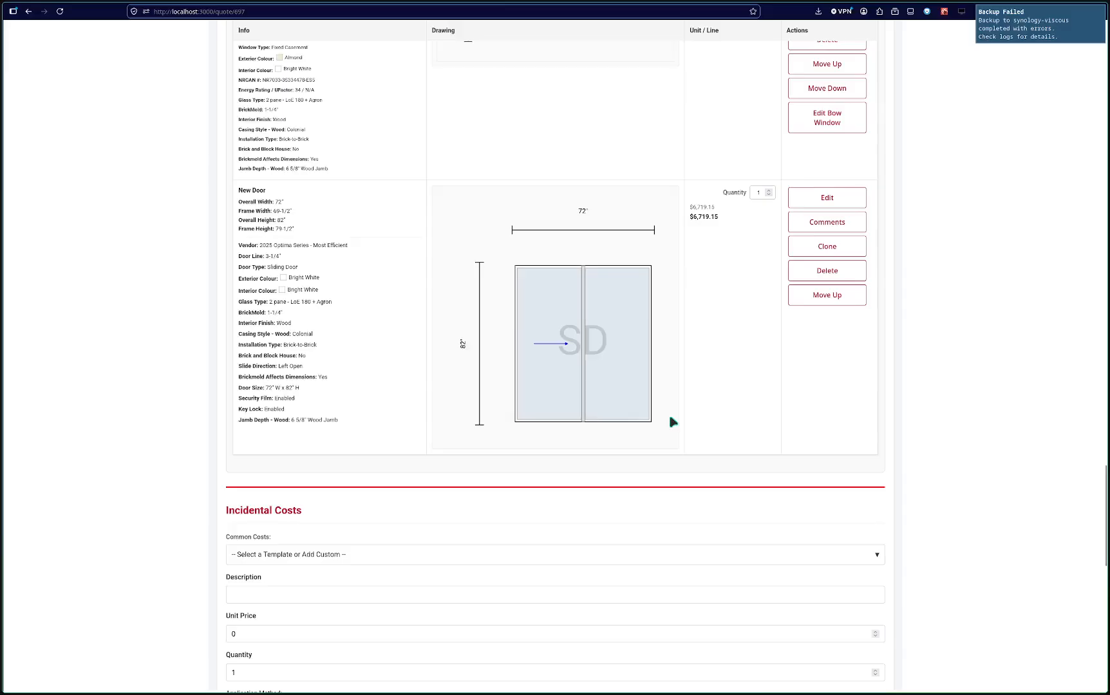
scroll(673, 421, up, 1)
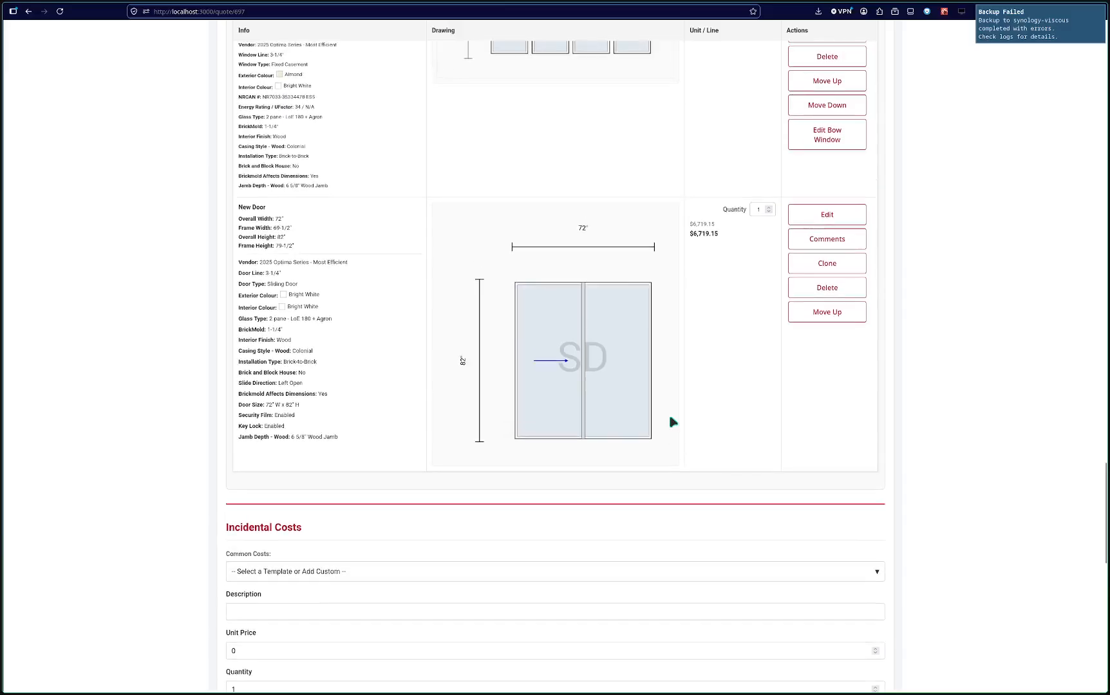
key(alt+Tab)
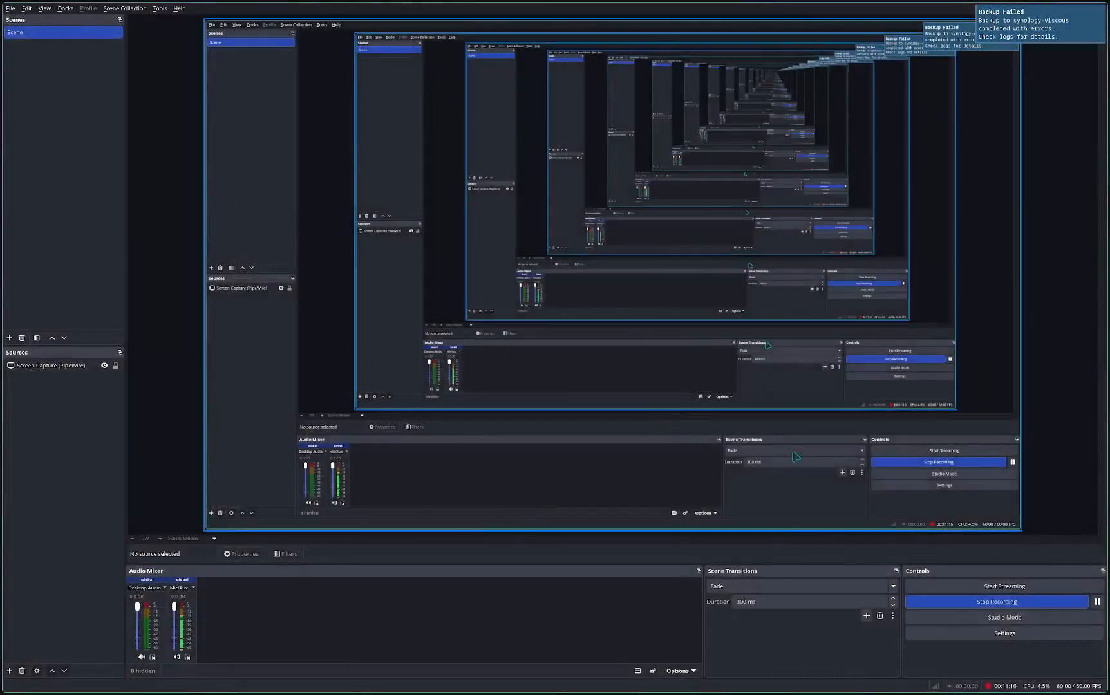